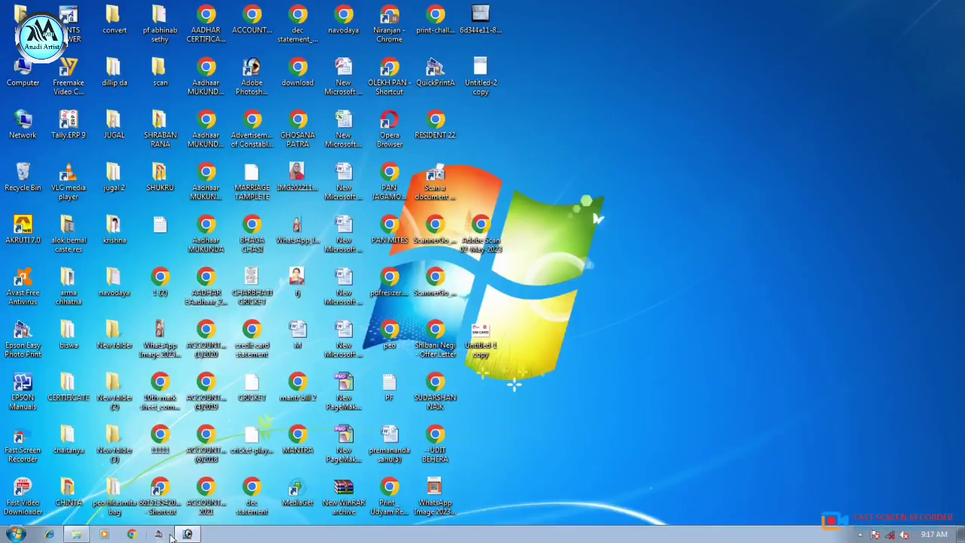
- Crop the outdoor photo to the woman's head and shoulders and fit it on screen
left_click(188, 534)
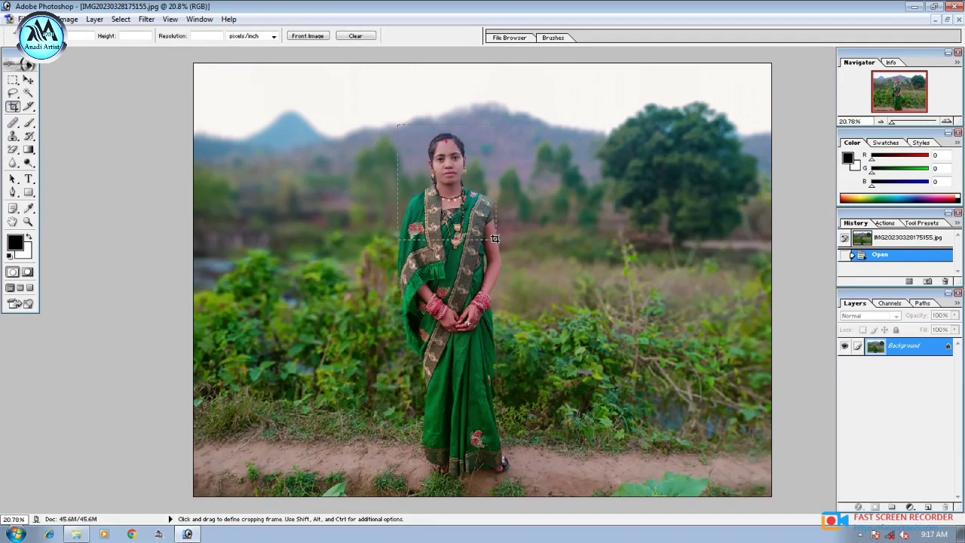
left_click_drag(495, 239, 494, 241)
left_click(474, 36)
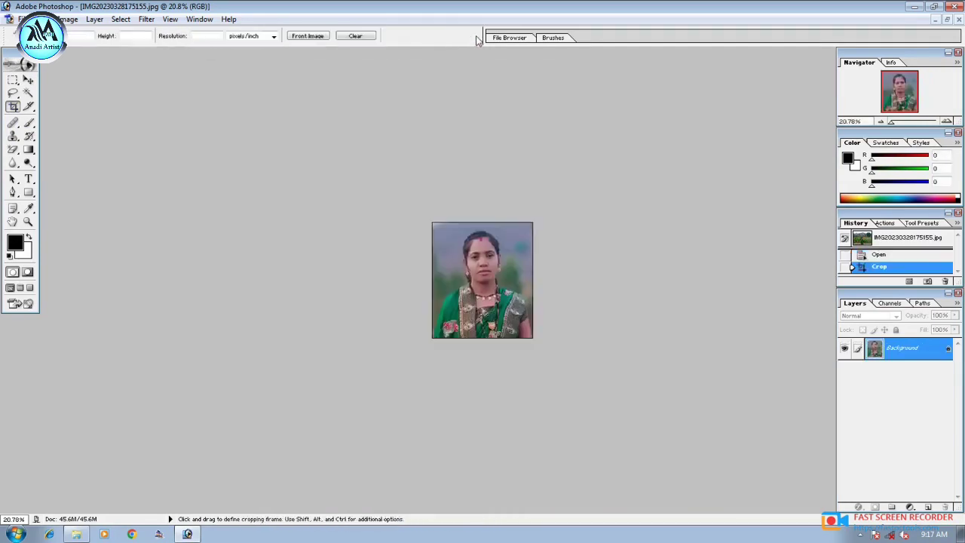
key("v")
key("ctrl+0")
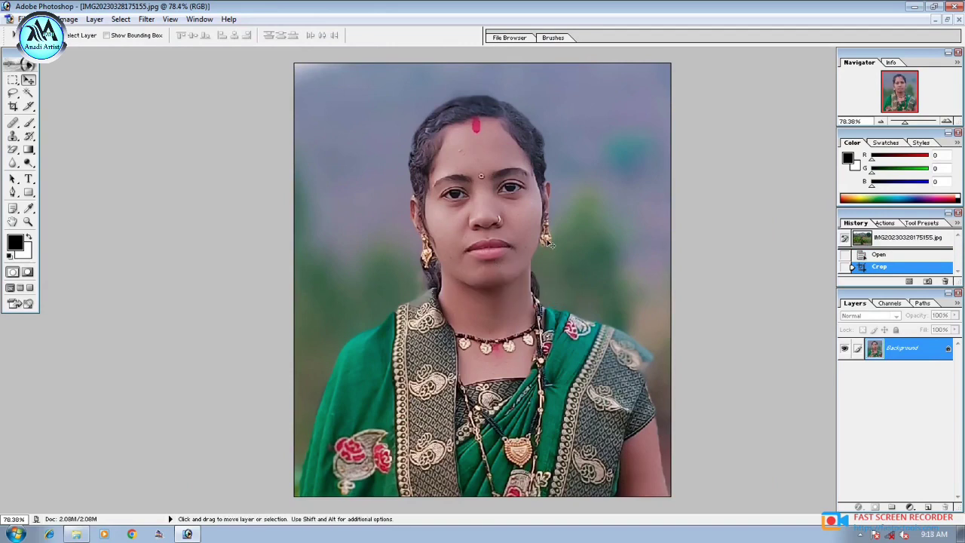
key("ctrl+l")
- Apply Levels with midtone 1.31 and output white 250, then a slight Curves midpoint lift
left_click_drag(722, 305, 706, 305)
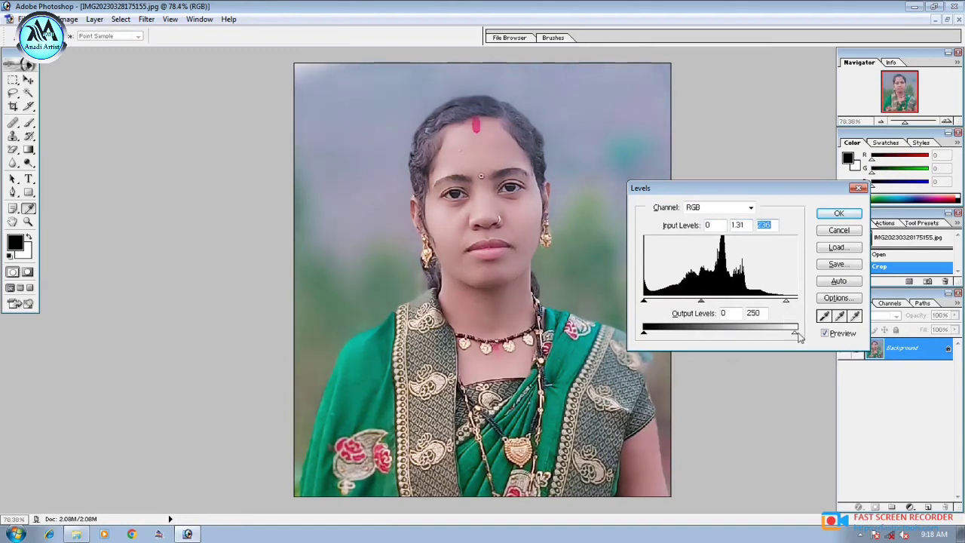
left_click(838, 214)
key("ctrl+m")
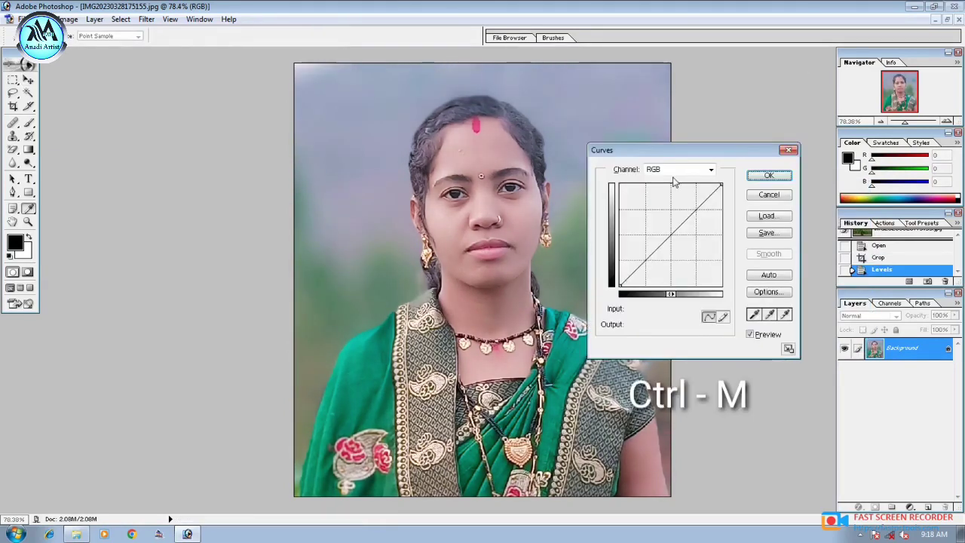
left_click(670, 235)
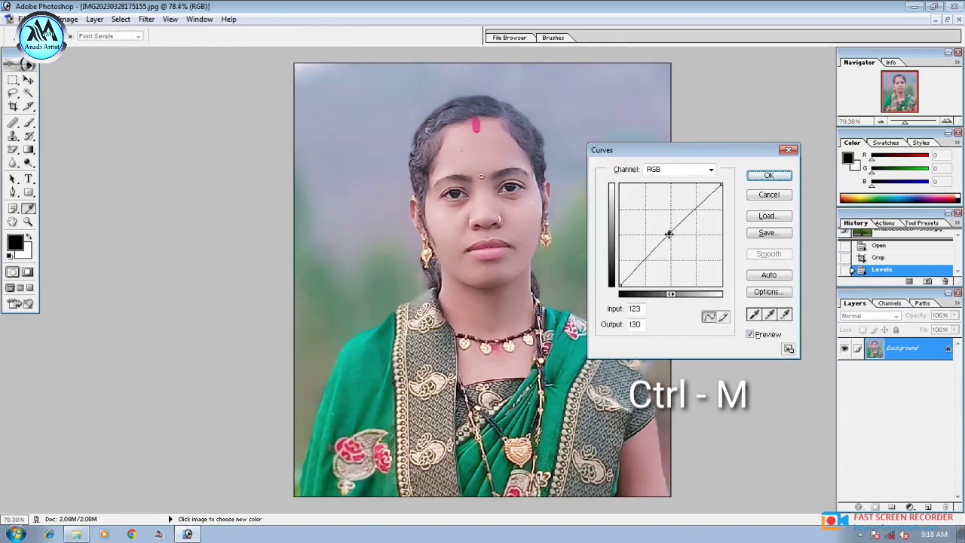
left_click(768, 175)
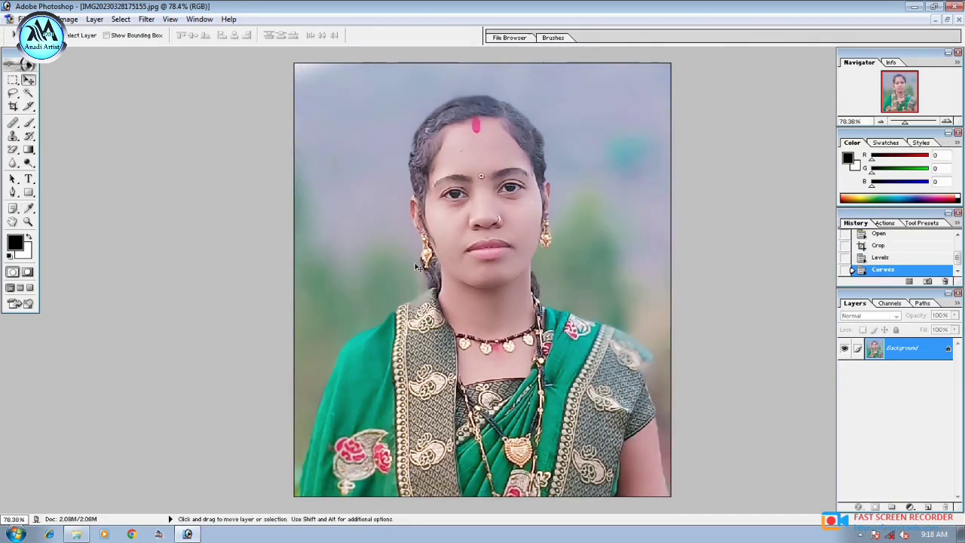
- View the portrait at actual pixels and zoom in on the face
right_click(443, 244)
left_click(468, 264)
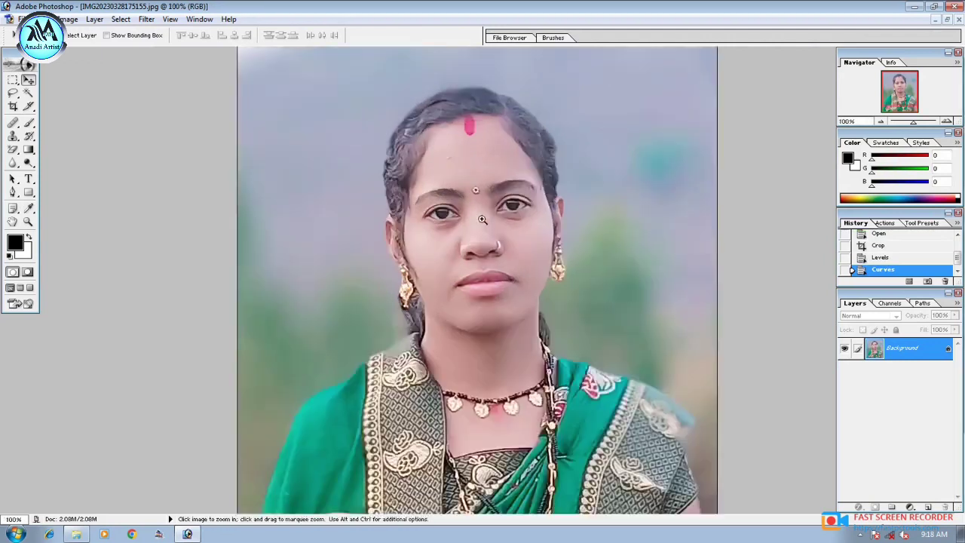
key("ctrl+plus")
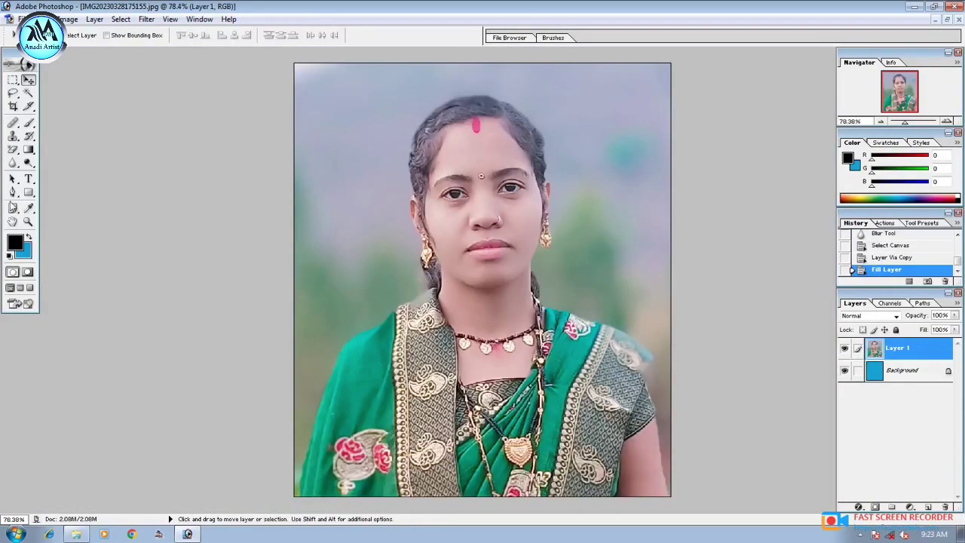
- Browse the lasso tools, then bring up the eraser tool group
left_click(11, 95)
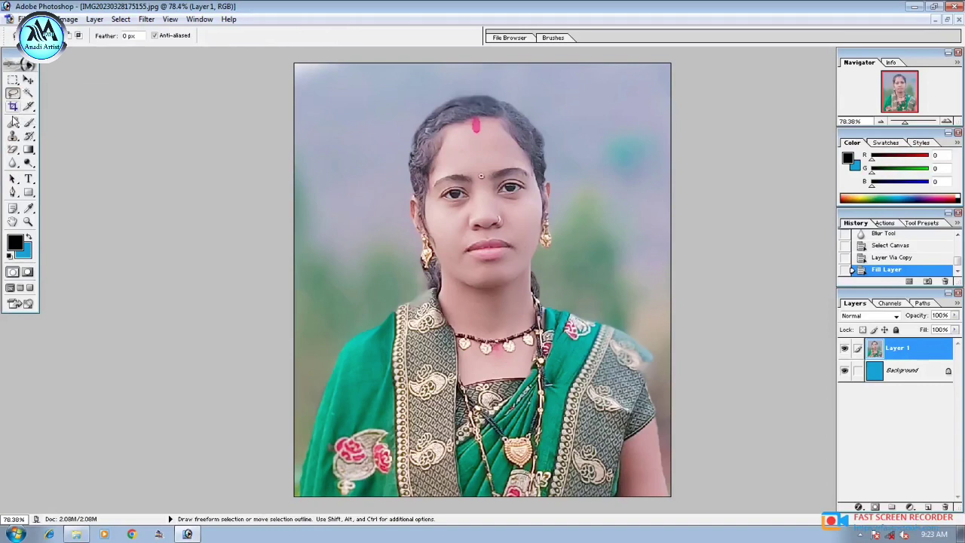
left_click(12, 151)
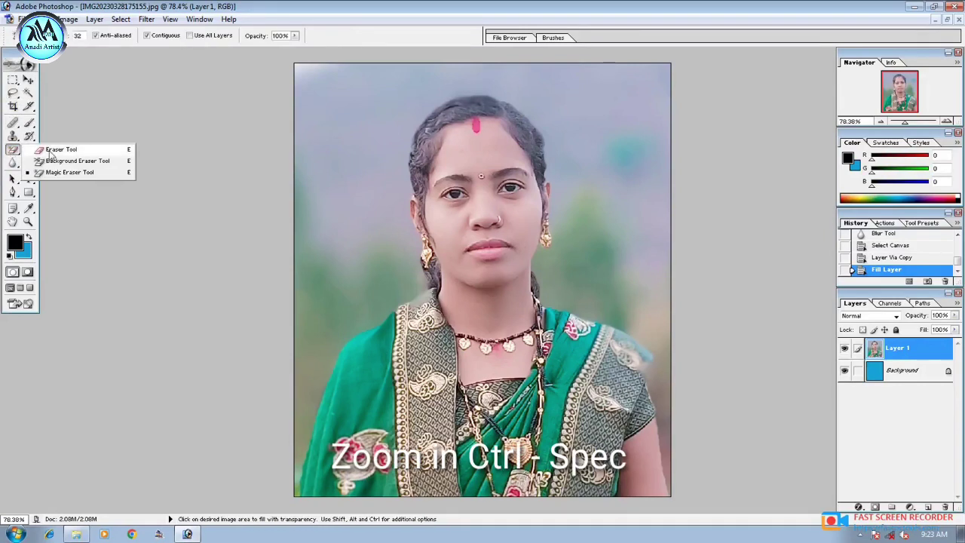
- Choose the Background Eraser, test a stroke at upper right, and set Flow to 85%
left_click(49, 150)
left_click(452, 226, "ctrl")
left_click_drag(471, 154, 470, 350)
left_click_drag(614, 113, 660, 150)
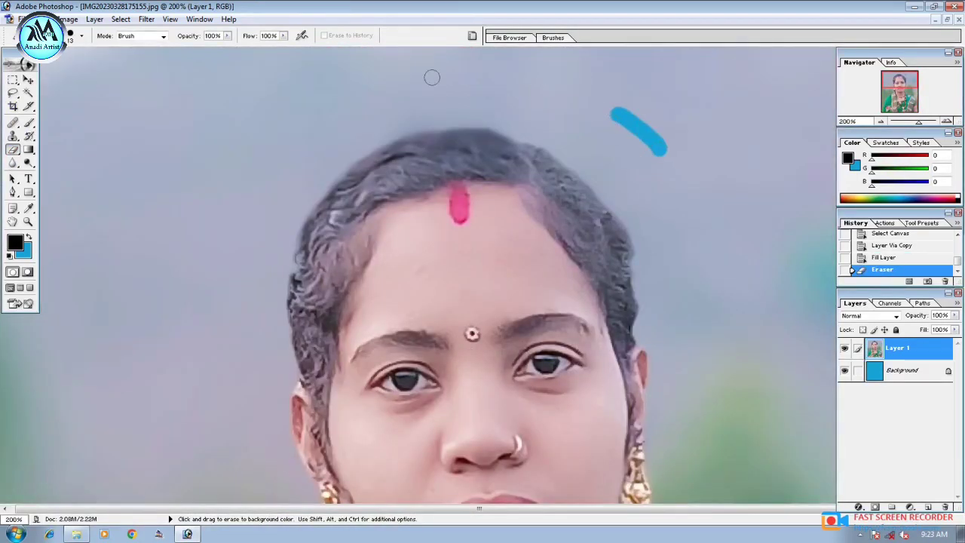
left_click(284, 35)
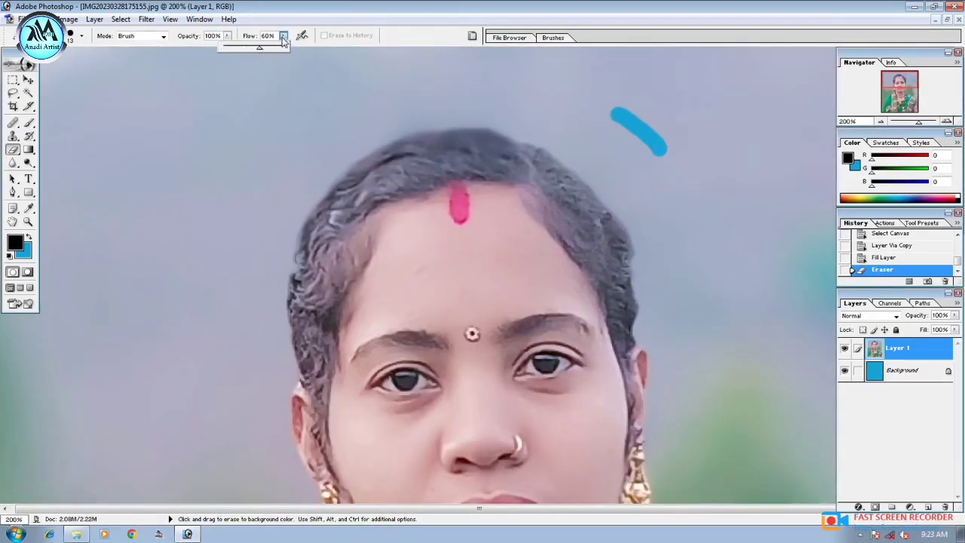
left_click_drag(258, 48, 274, 50)
- Resize the brush and erase the backdrop down the right side past the shoulder
left_click(417, 160, "alt")
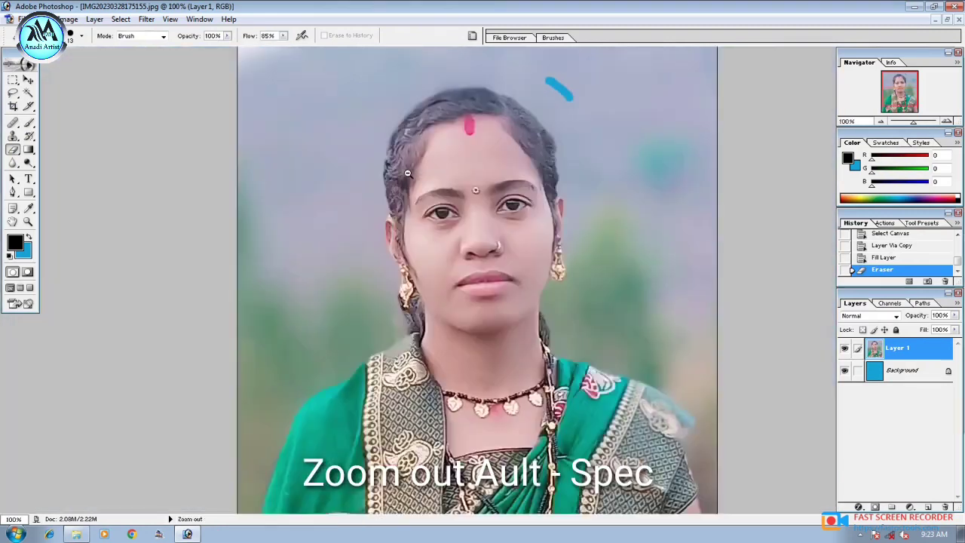
left_click(416, 160, "alt")
key("ctrl+plus")
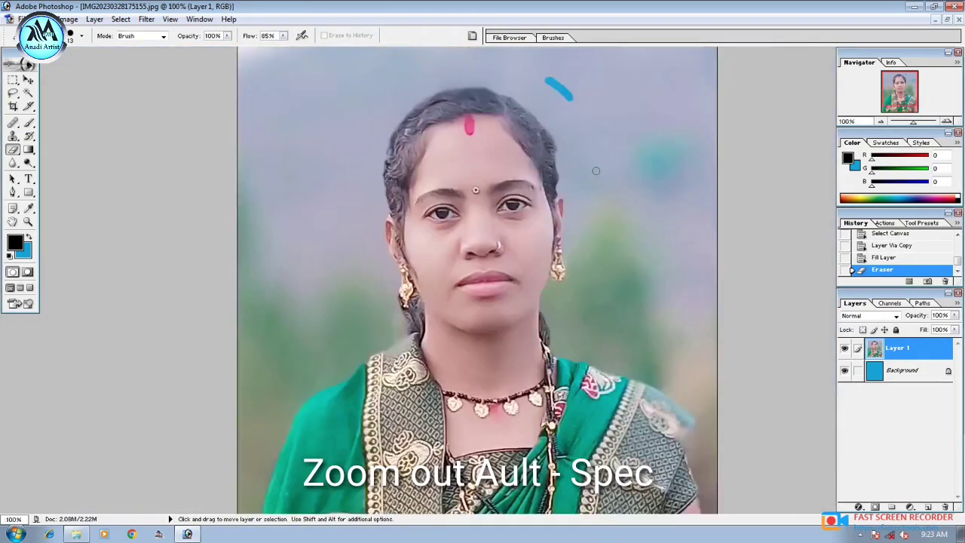
key("bracketright")
key("bracketright")
key("bracketright")
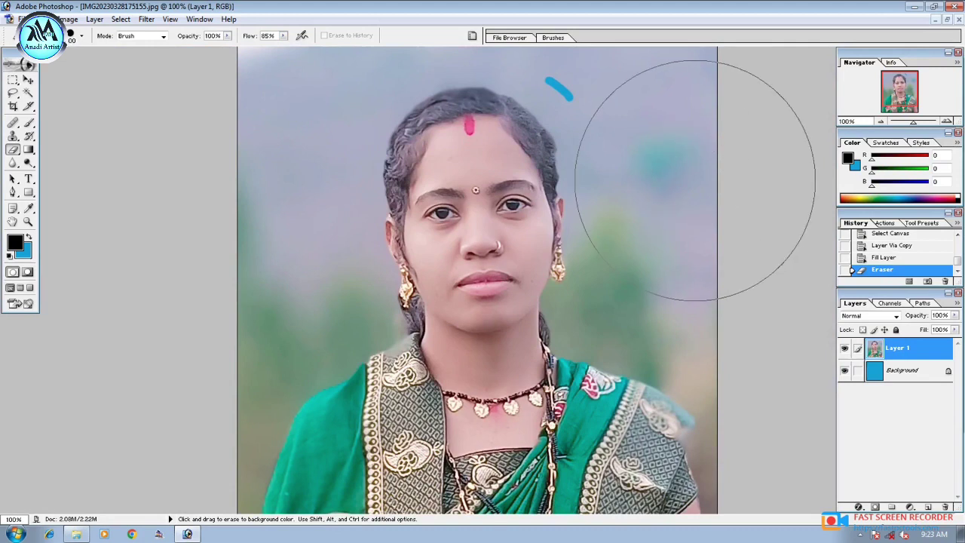
key("bracketleft")
key("bracketleft")
mouse_move(696, 201)
left_mouse_down()
mouse_move(700, 133)
mouse_move(685, 188)
mouse_move(687, 83)
mouse_move(471, 60)
mouse_move(335, 64)
mouse_move(247, 124)
mouse_move(247, 248)
mouse_move(332, 227)
mouse_move(256, 294)
mouse_move(222, 301)
left_mouse_up()
scroll(308, 233, "down", 3)
key("ctrl+z")
mouse_move(618, 105)
left_mouse_down()
mouse_move(646, 113)
mouse_move(754, 252)
mouse_move(724, 252)
mouse_move(753, 339)
left_mouse_up()
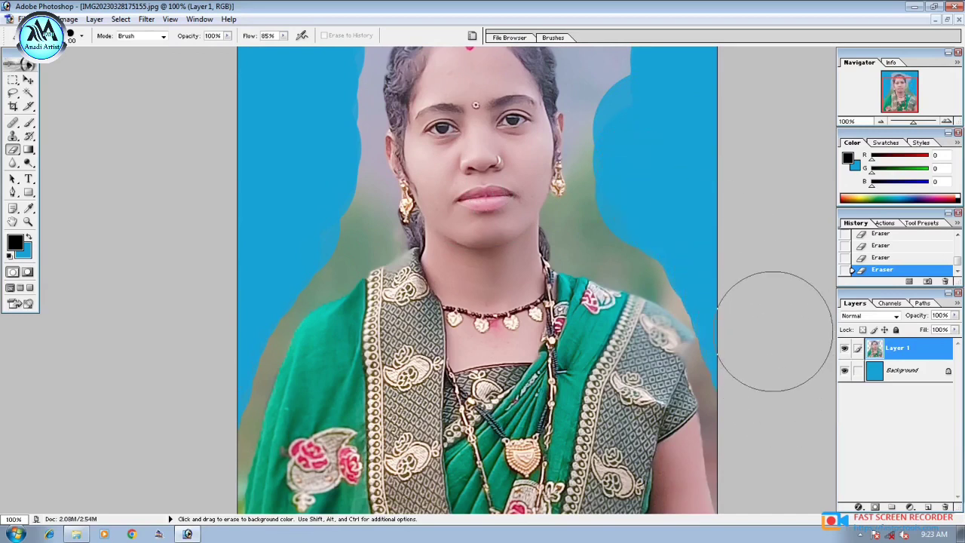
- Erase the grey background to the right of the head
key("ctrl+plus")
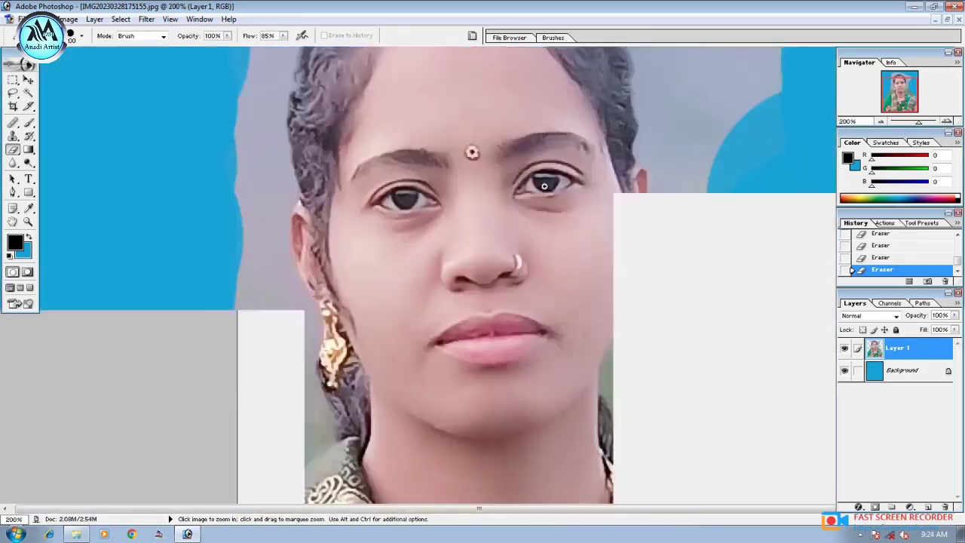
scroll(758, 208, "up", 2)
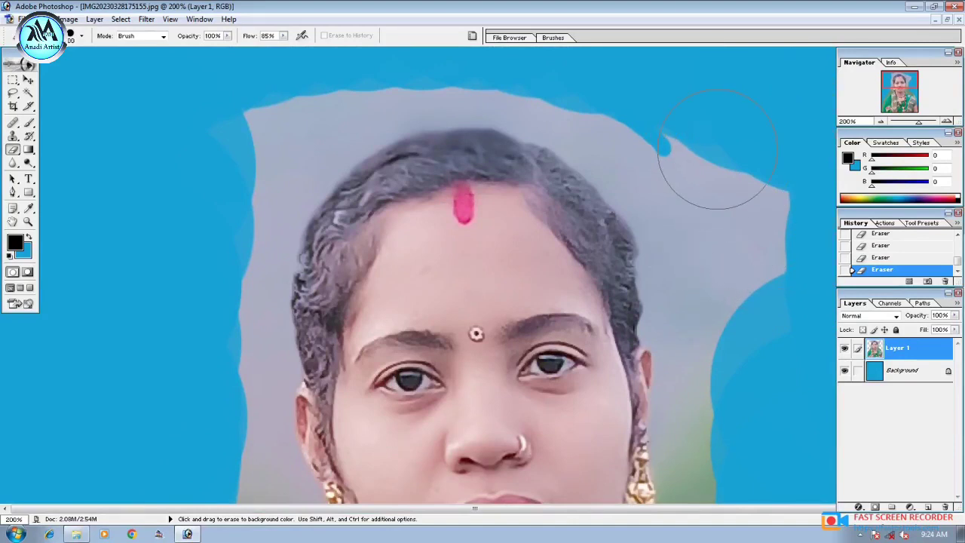
left_click_drag(709, 196, 764, 283)
mouse_move(681, 155)
left_mouse_down()
mouse_move(678, 301)
mouse_move(690, 400)
left_mouse_up()
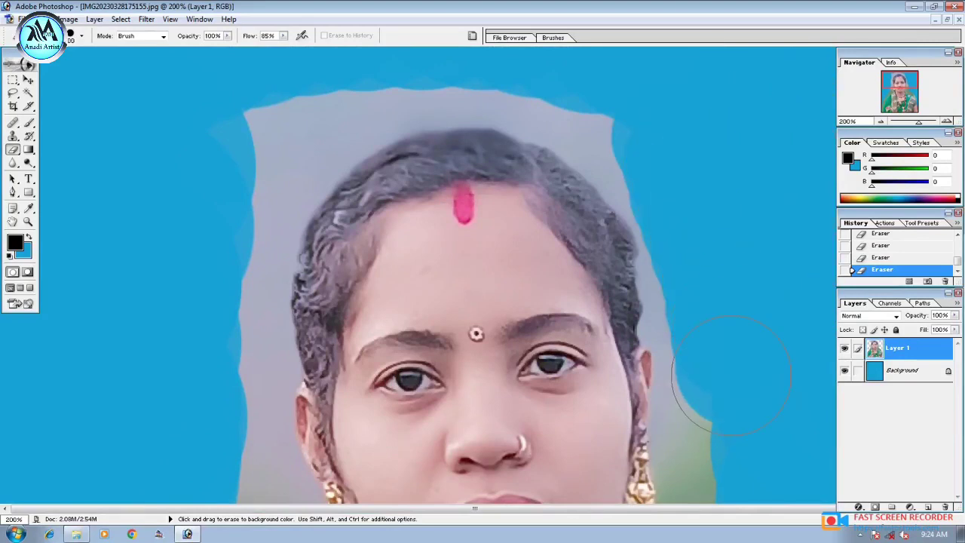
scroll(689, 400, "down", 5)
left_click_drag(690, 173, 735, 301)
scroll(735, 302, "down", 3)
left_click_drag(664, 196, 724, 286)
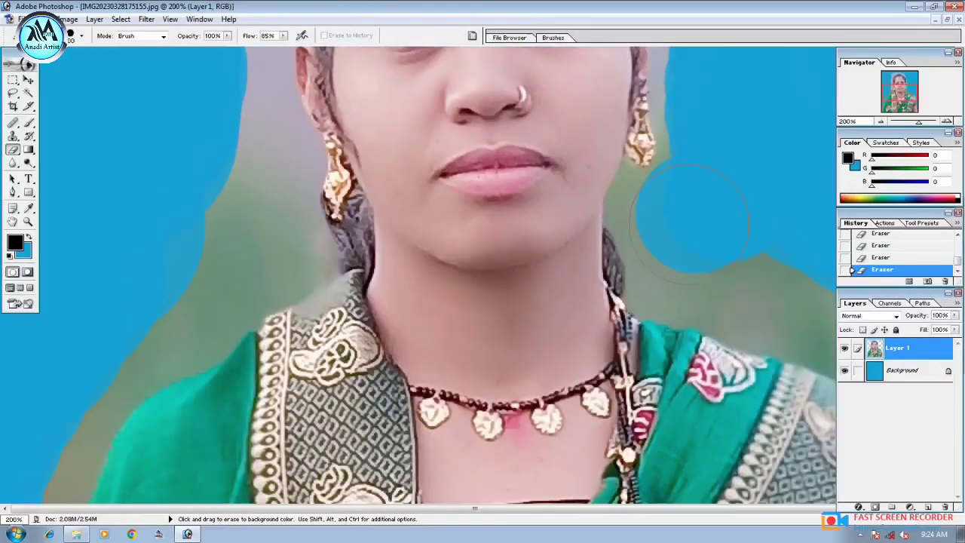
scroll(750, 196, "down", 2)
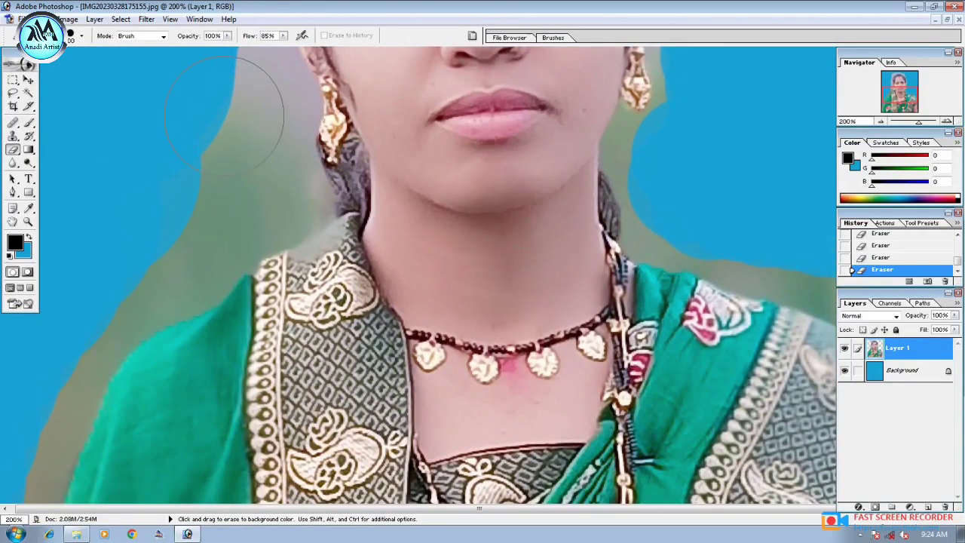
- Erase the grey area to the left of the neck
left_click_drag(224, 115, 220, 187)
scroll(173, 317, "up", 5)
scroll(172, 316, "up", 5)
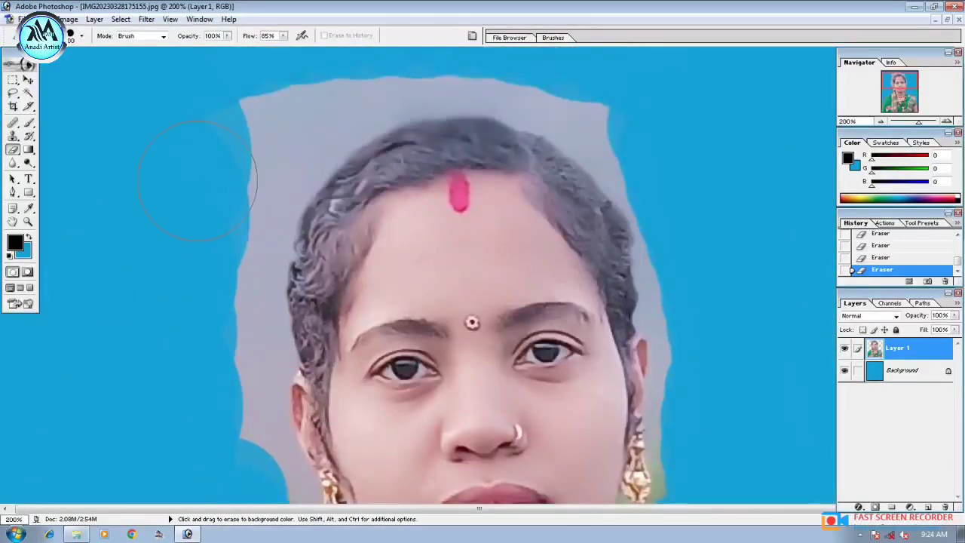
left_click_drag(248, 129, 322, 106)
left_click_drag(242, 166, 256, 407)
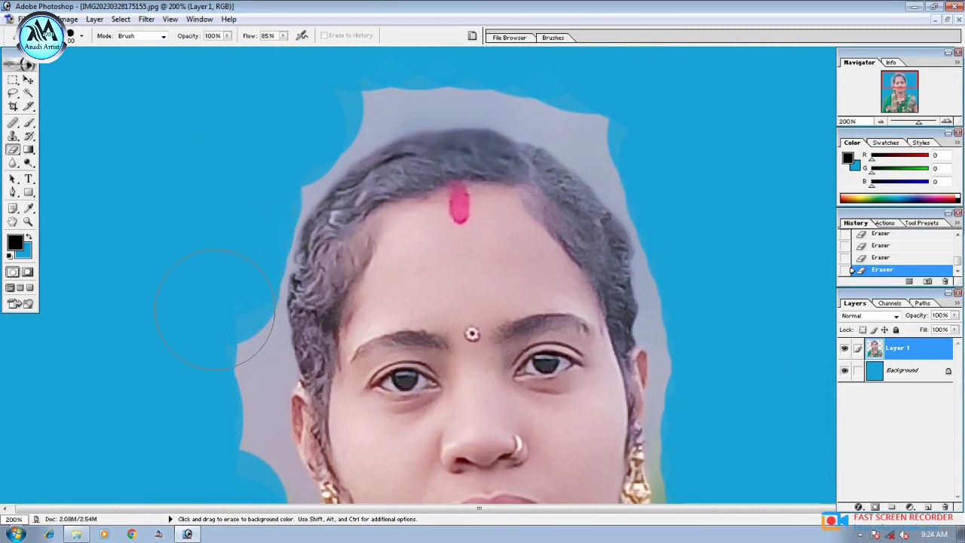
scroll(208, 244, "down", 5)
left_click_drag(260, 173, 247, 356)
scroll(247, 356, "down", 5)
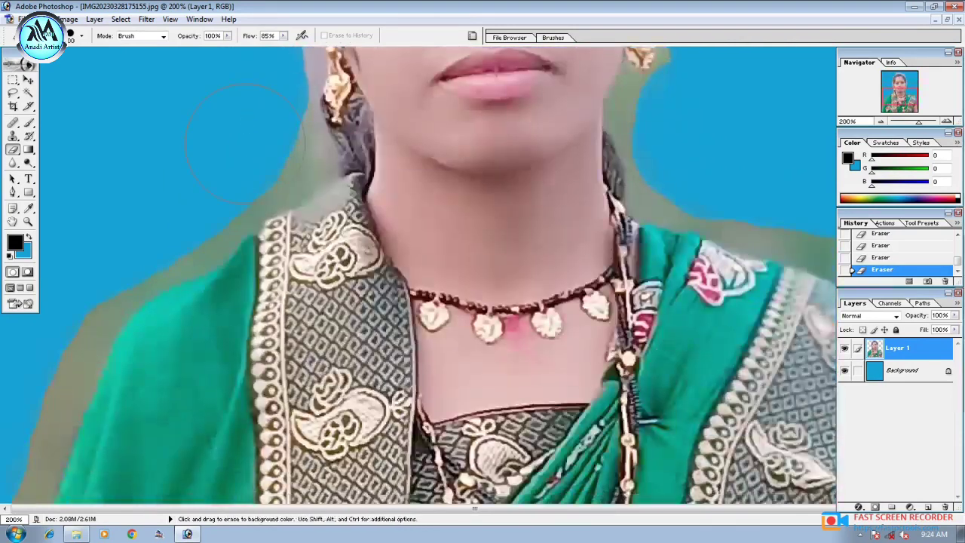
scroll(249, 354, "up", 5)
scroll(249, 354, "up", 5)
- Erase the grey band above the hair, then fit the whole photo on screen
mouse_move(349, 90)
left_mouse_down()
mouse_move(646, 145)
mouse_move(720, 331)
left_mouse_up()
scroll(728, 241, "down", 5)
left_click_drag(724, 203, 725, 308)
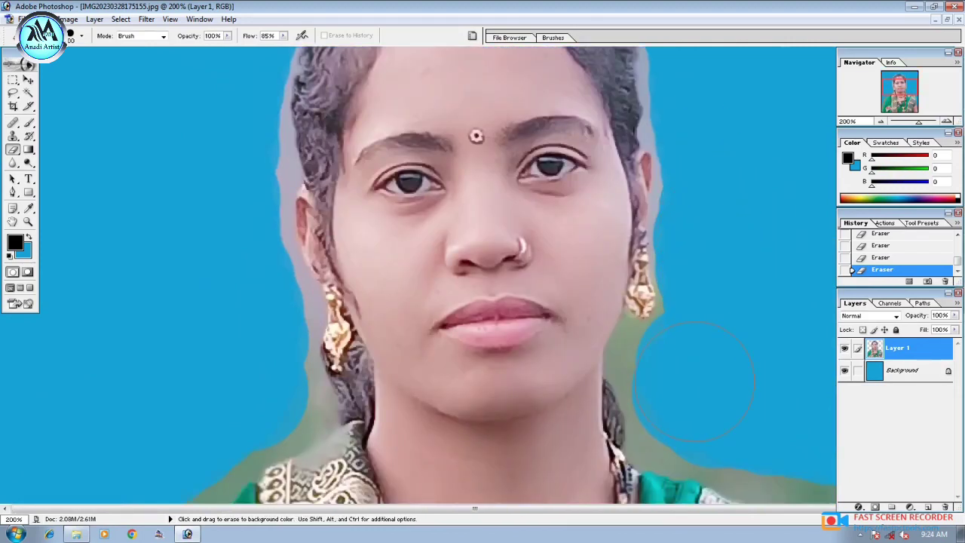
scroll(694, 377, "down", 5)
scroll(750, 162, "down", 1)
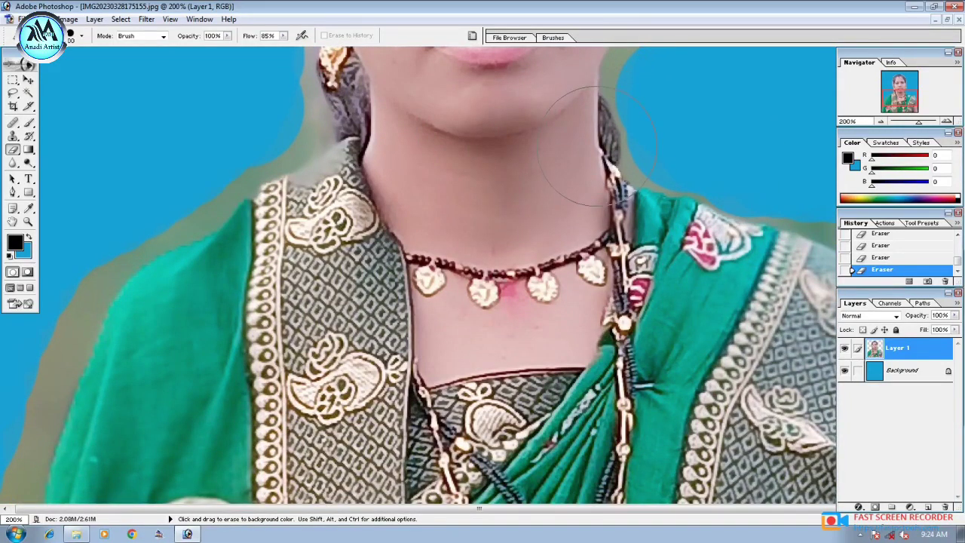
key("ctrl+0")
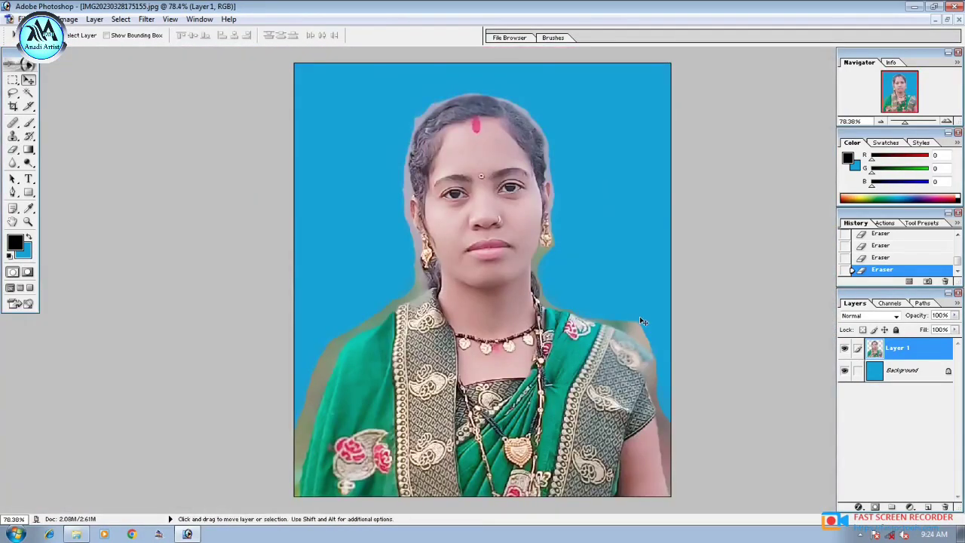
- Switch to the Eraser and remove the grey halo at the hairline
left_click(12, 149)
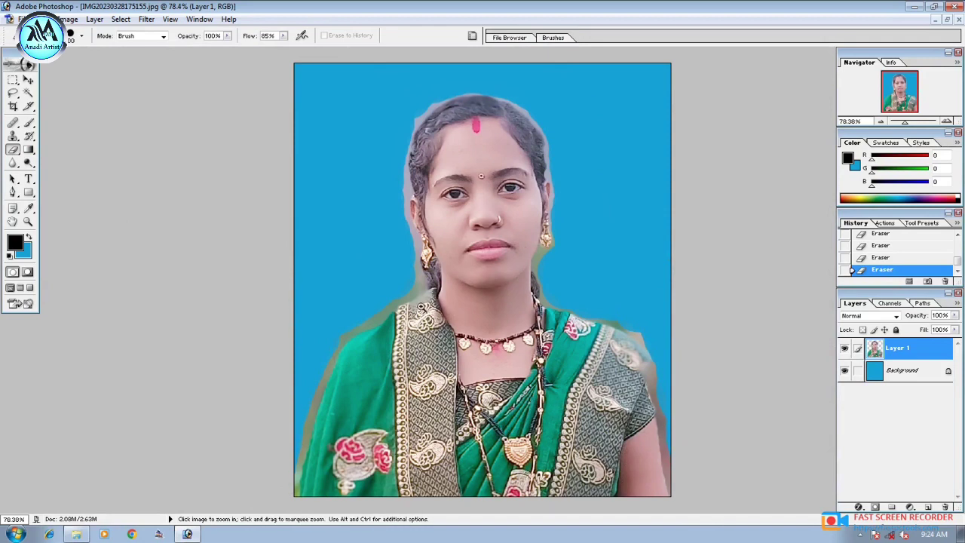
key("ctrl+plus")
key("ctrl+plus")
key("ctrl+plus")
left_click_drag(402, 158, 390, 271)
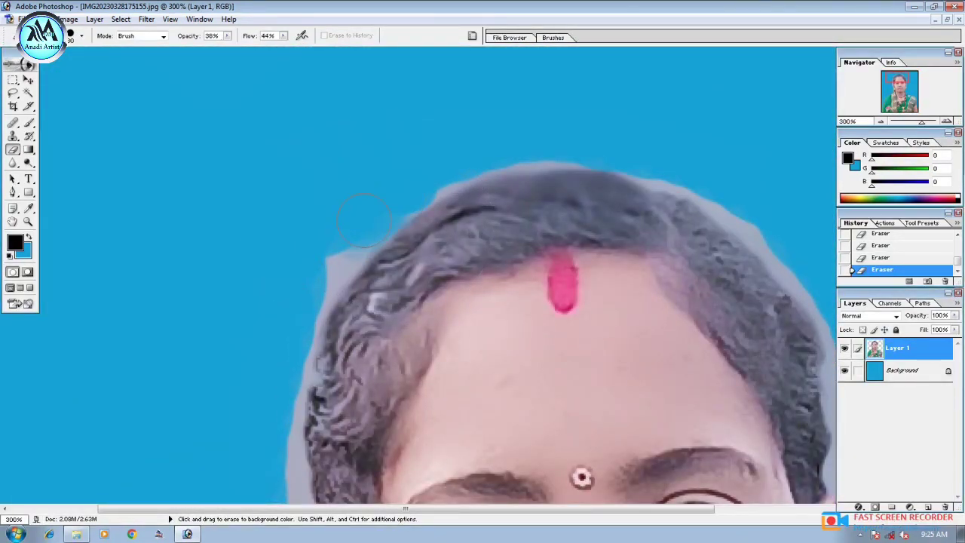
left_click_drag(364, 220, 348, 245)
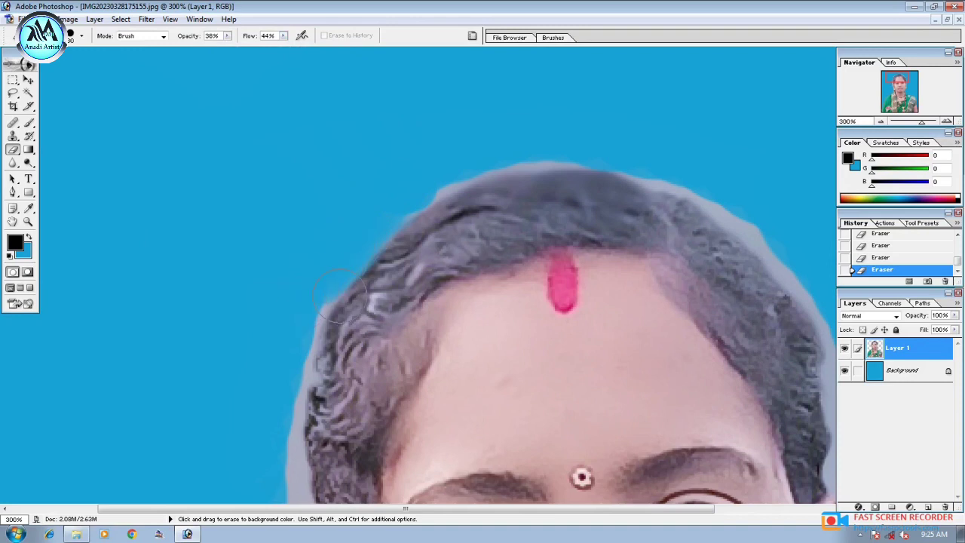
key("ctrl+plus")
key("ctrl+plus")
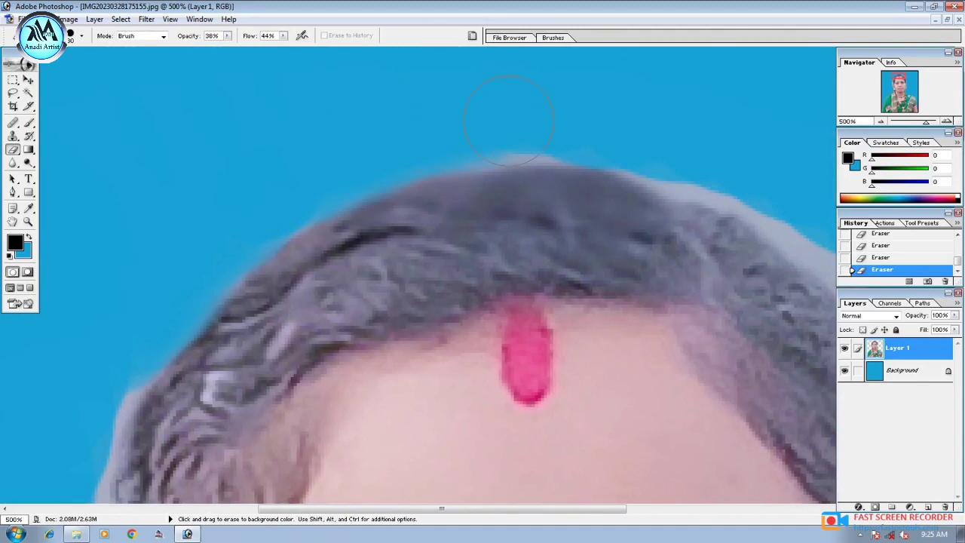
- Erase the light halo along the hair edge down toward the ear and eyebrow
scroll(588, 120, "right", 3)
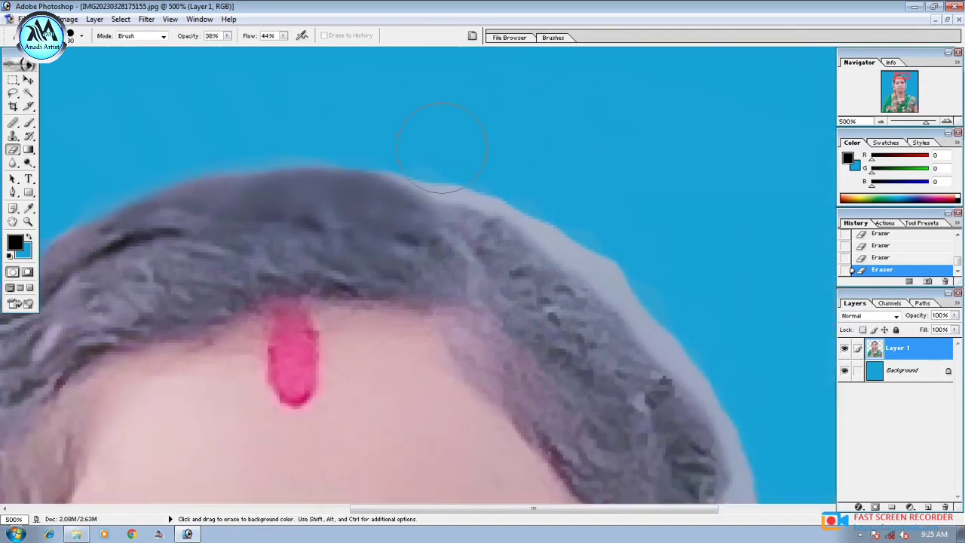
mouse_move(457, 148)
left_mouse_down()
mouse_move(614, 232)
mouse_move(592, 159)
left_mouse_up()
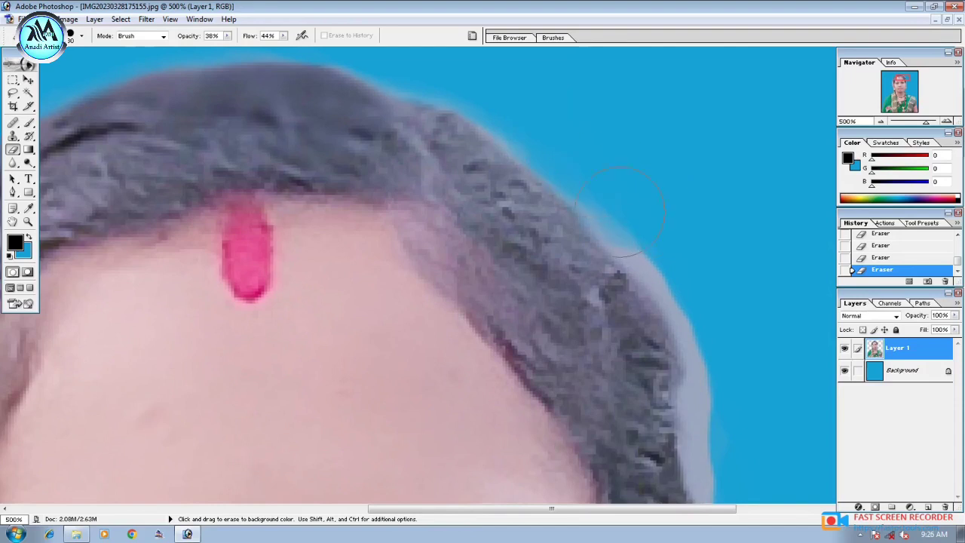
left_click_drag(655, 287, 630, 181)
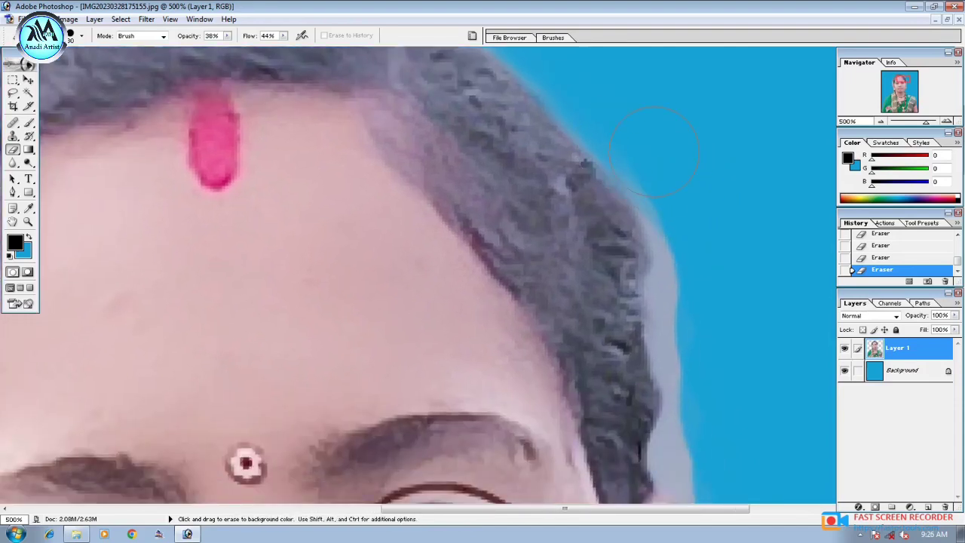
left_click_drag(655, 151, 691, 244)
mouse_move(664, 158)
left_mouse_down()
mouse_move(689, 317)
mouse_move(695, 310)
left_mouse_up()
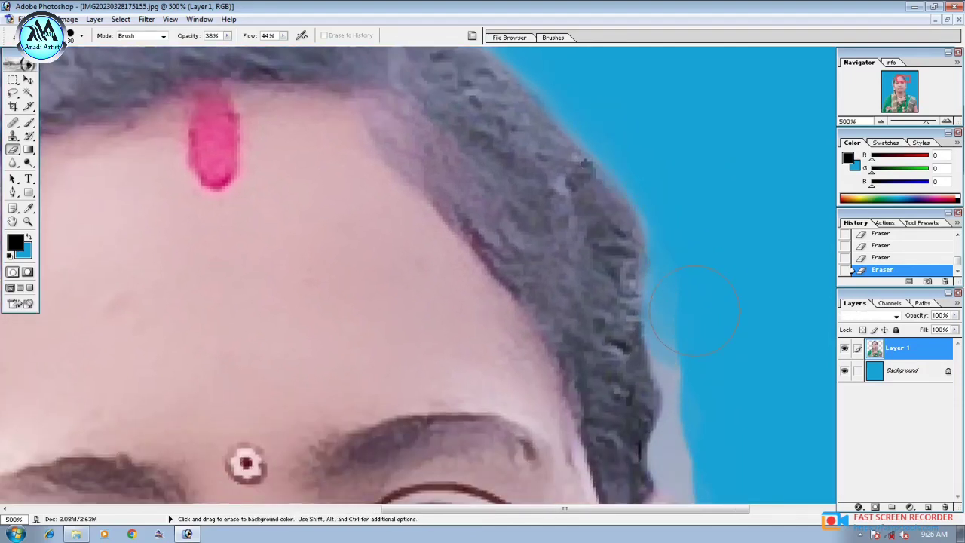
scroll(678, 211, "down", 3)
scroll(673, 189, "down", 2)
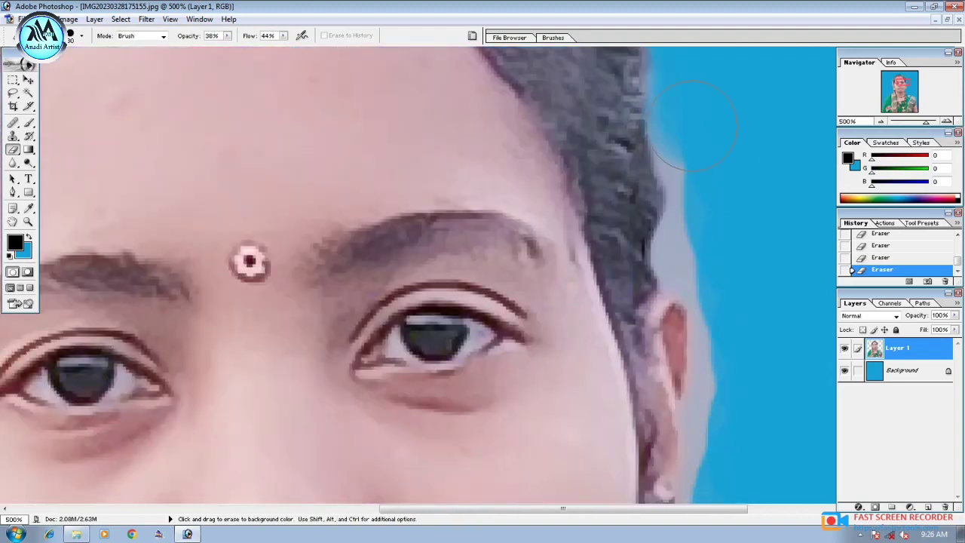
mouse_move(717, 220)
left_mouse_down()
mouse_move(690, 241)
mouse_move(703, 245)
left_mouse_up()
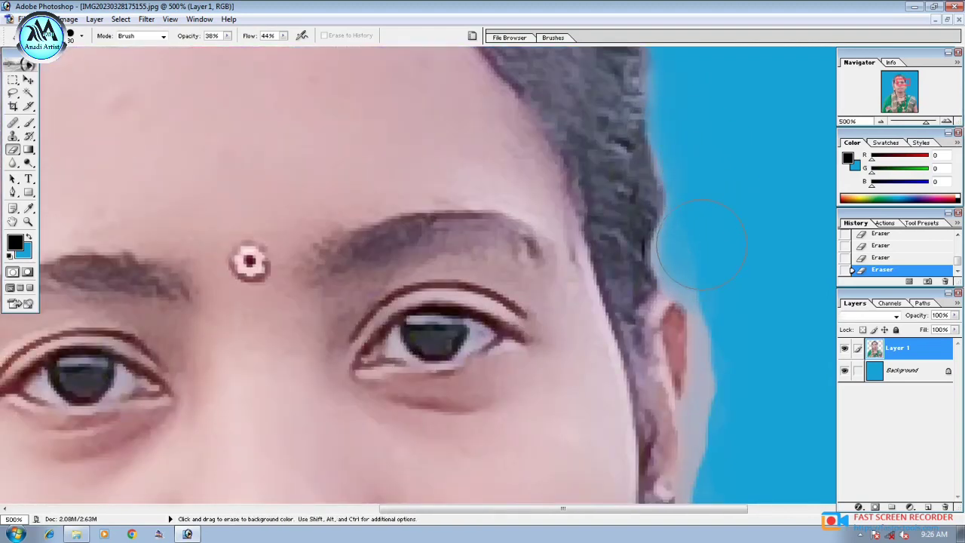
- Erase the pale halo along the ear's edge and work around the earring
key("ctrl+plus")
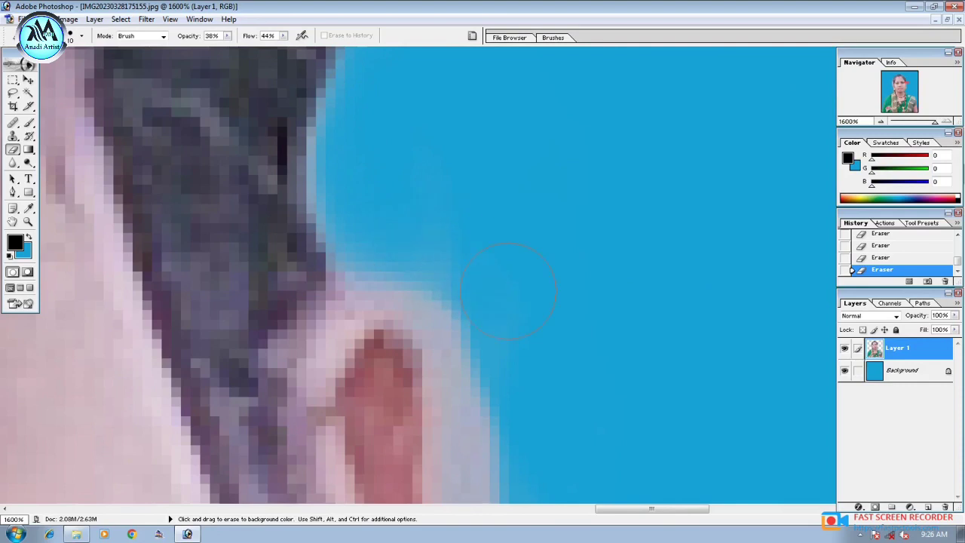
scroll(551, 220, "down", 3)
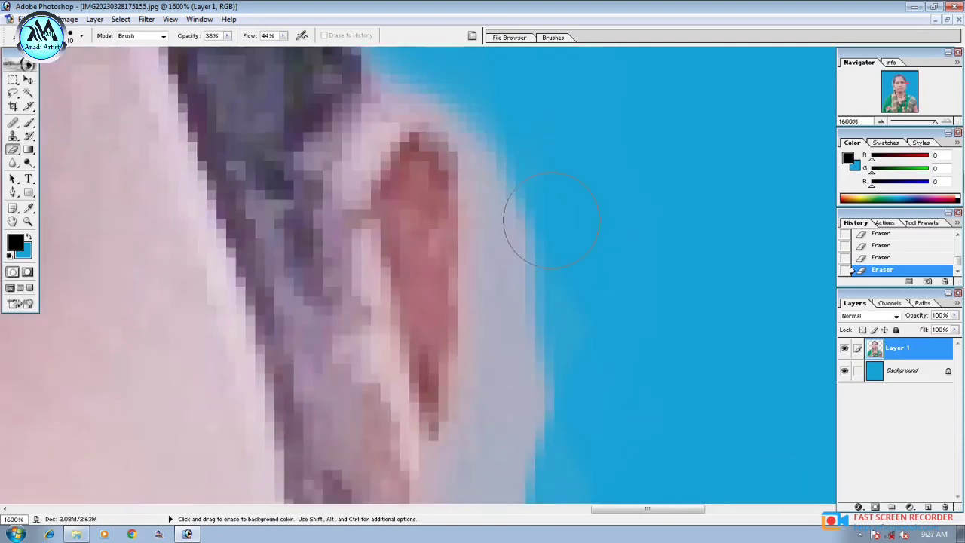
key("ctrl+minus")
mouse_move(474, 261)
left_mouse_down()
mouse_move(459, 192)
mouse_move(453, 365)
left_mouse_up()
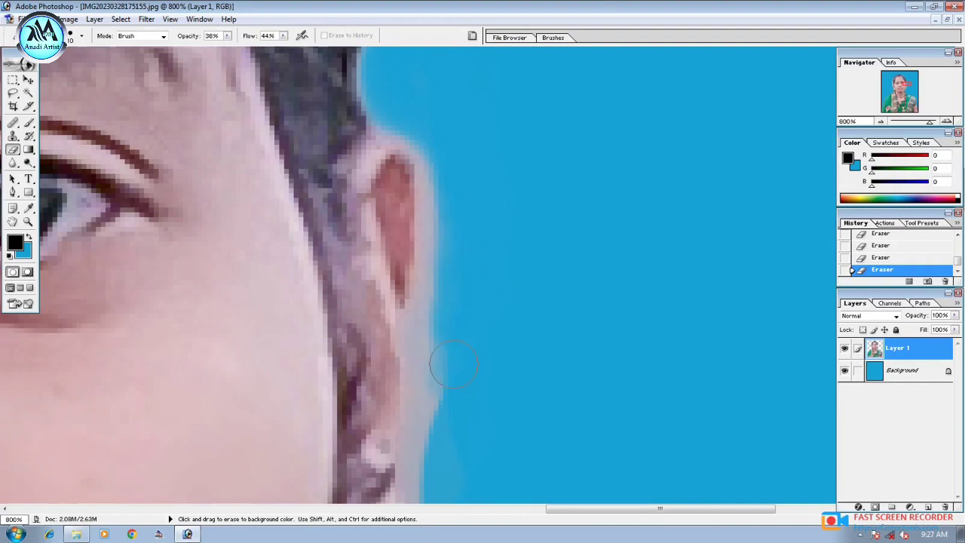
scroll(453, 329, "down", 3)
key("ctrl+minus")
key("ctrl+minus")
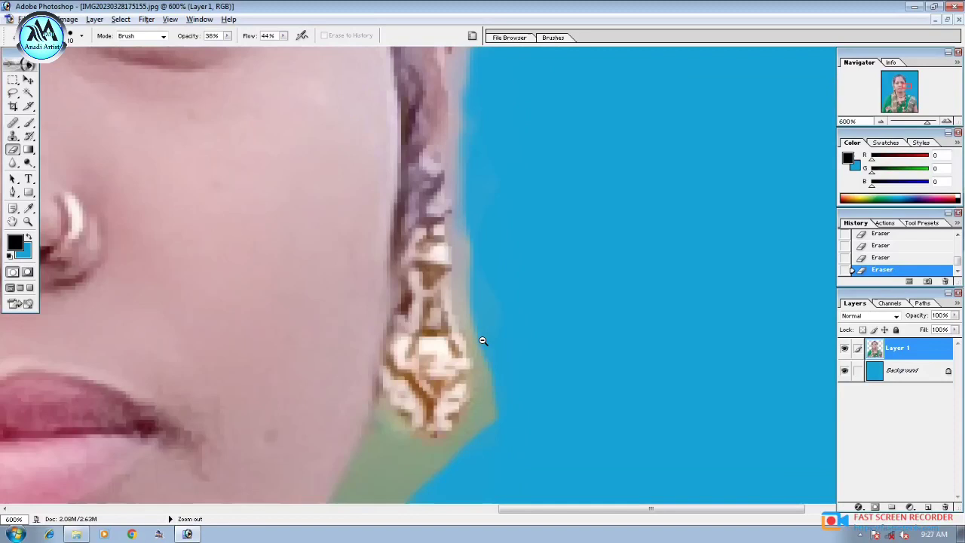
key("ctrl+minus")
key("ctrl+plus")
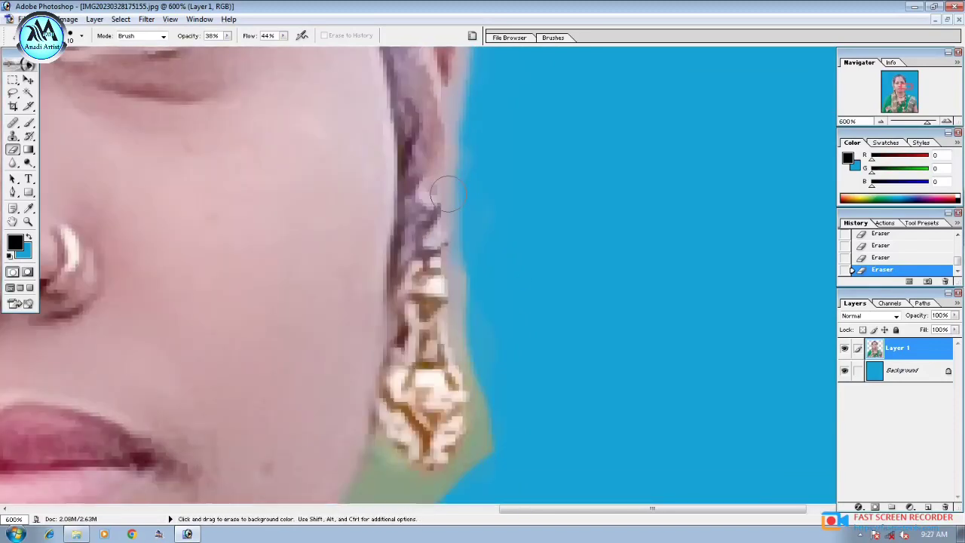
left_click_drag(450, 198, 496, 291)
mouse_move(499, 349)
left_mouse_down()
mouse_move(496, 271)
mouse_move(494, 320)
left_mouse_up()
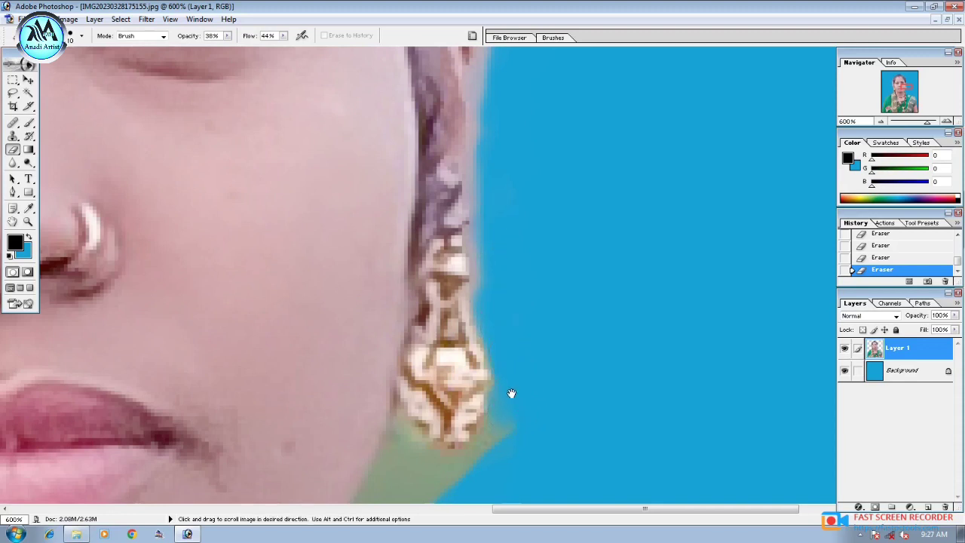
left_click_drag(512, 393, 558, 309)
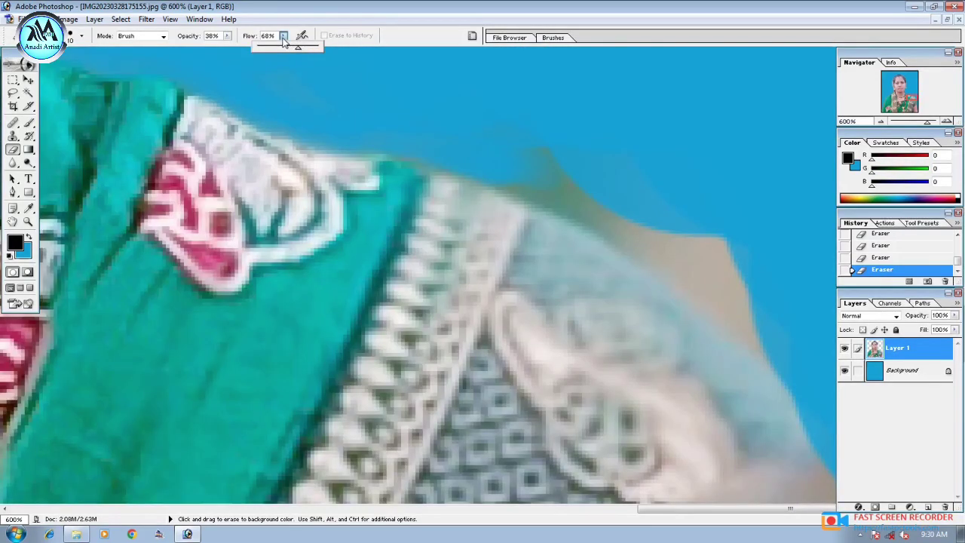
- Set eraser Flow to 68% and erase the tan patch along the sari's shoulder edge
left_click(283, 41)
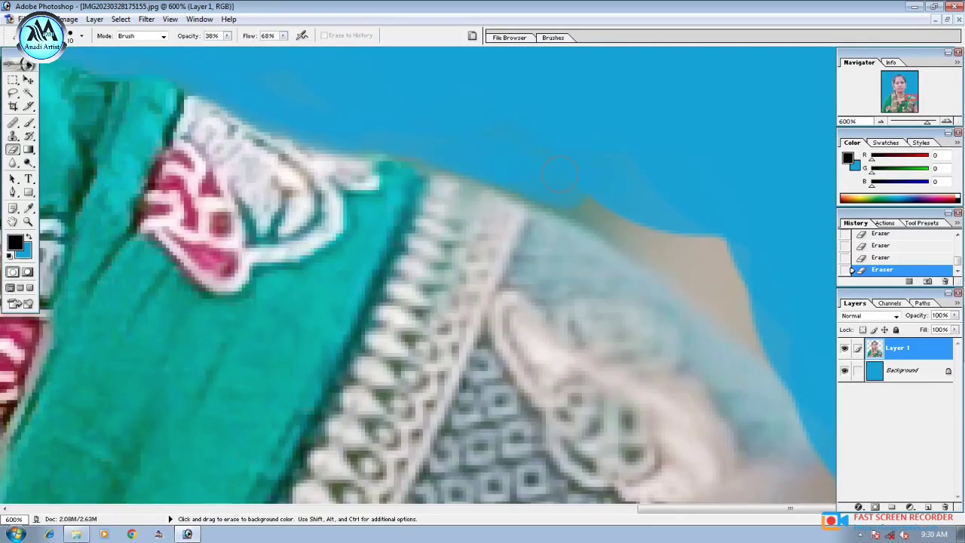
left_click_drag(578, 198, 733, 246)
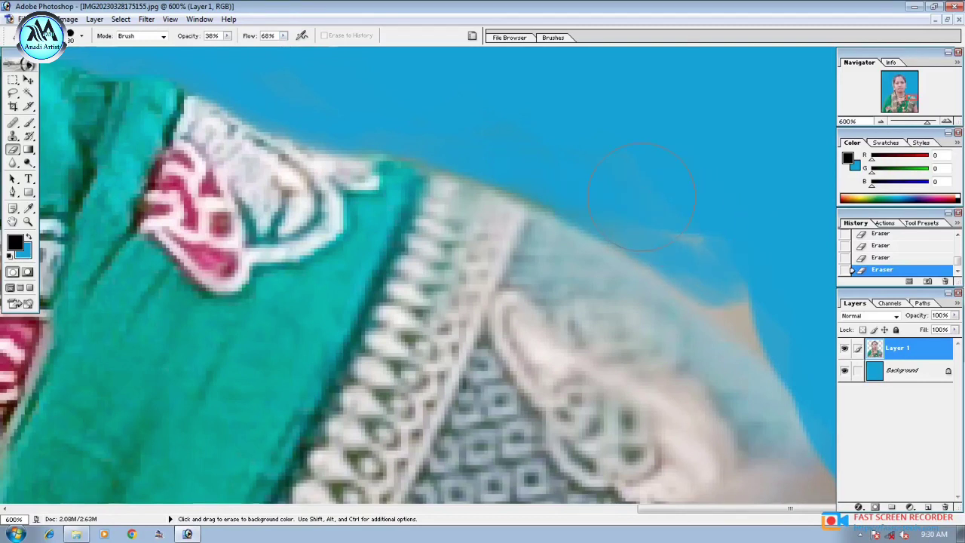
scroll(692, 213, "down", 2)
left_click_drag(700, 205, 768, 213)
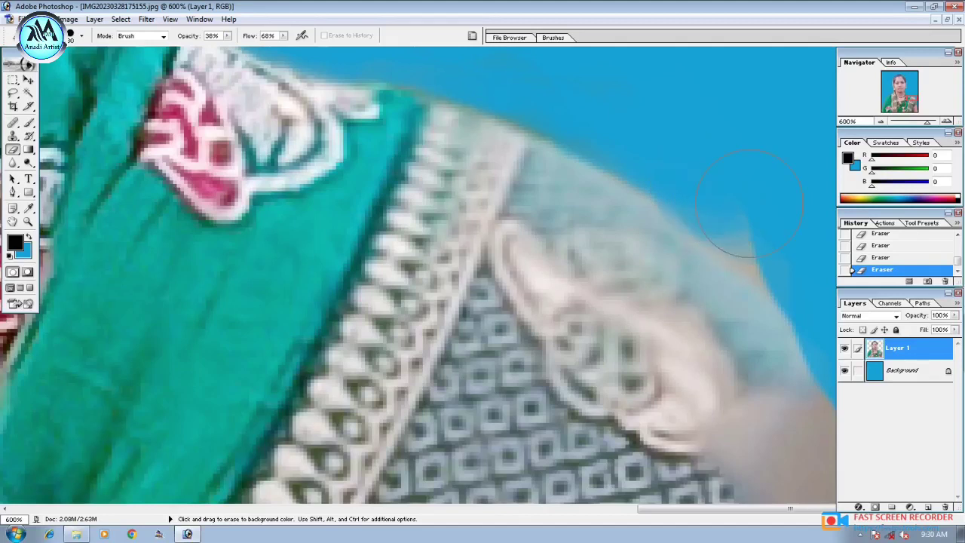
scroll(770, 214, "down", 1)
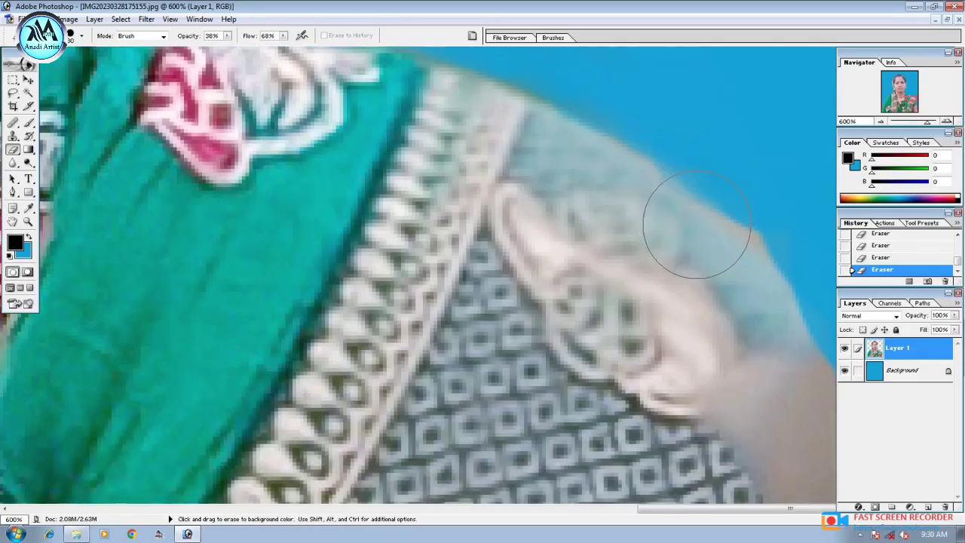
- Zoom in to inspect the sari edge, then zoom back out
key("ctrl+minus")
key("ctrl+plus")
key("ctrl+plus")
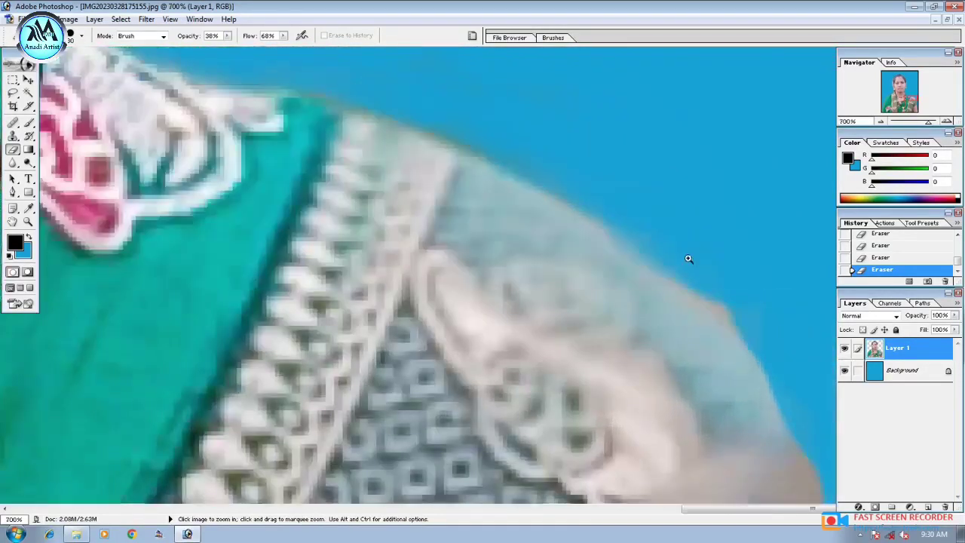
key("ctrl+plus")
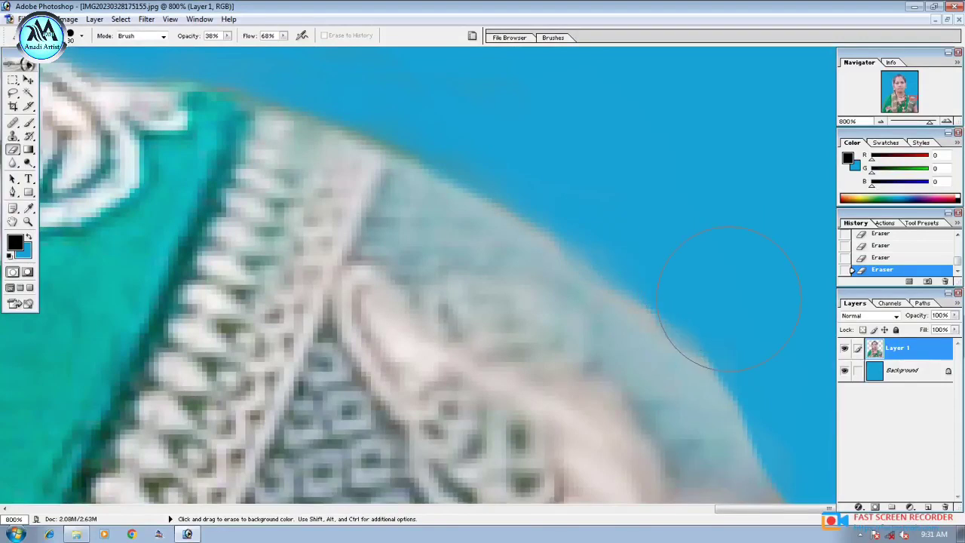
scroll(716, 267, "down", 2)
scroll(742, 278, "down", 2)
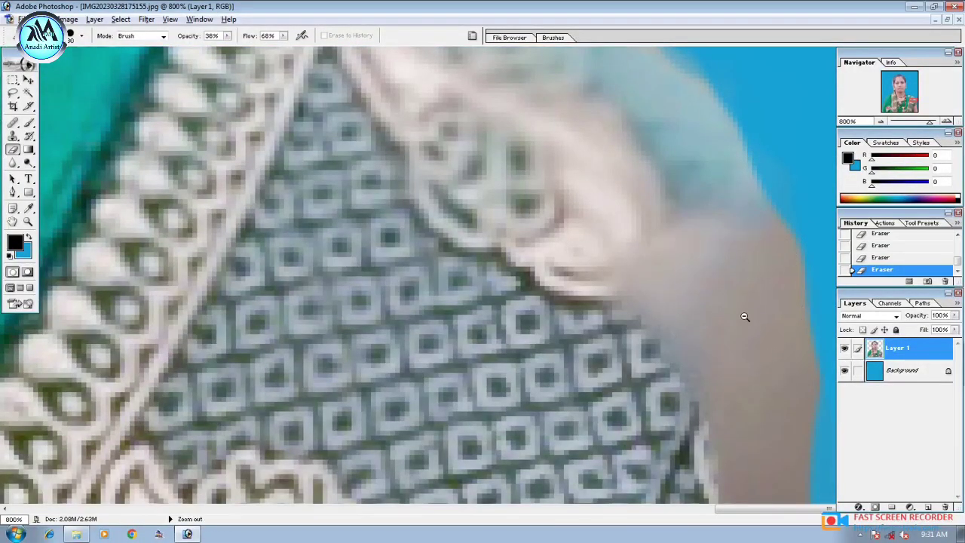
left_click(741, 315, "alt")
left_click(737, 312, "alt")
left_click(720, 310, "alt")
left_click(716, 309, "alt")
- Move down to the upper arm and erase the brownish fringe along its outer edge
left_click(716, 310, "alt")
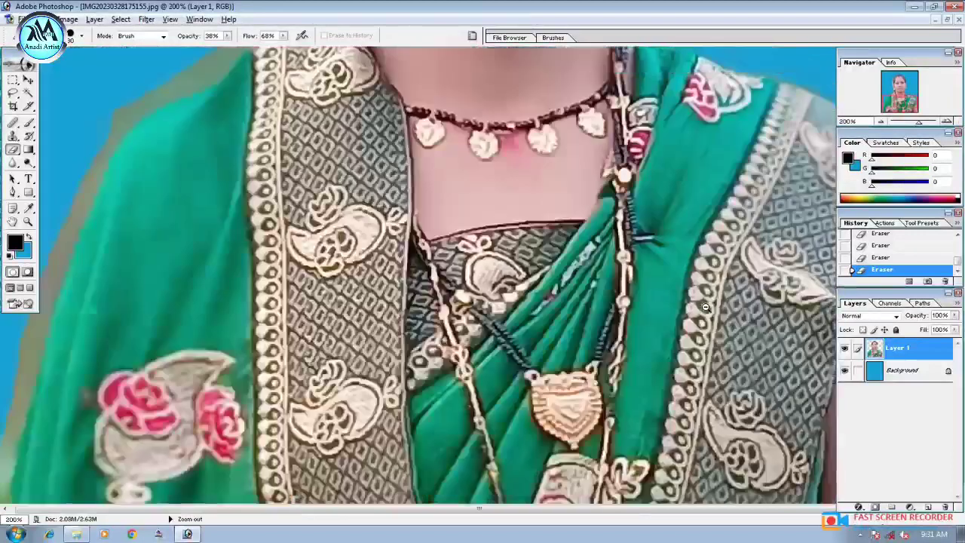
left_click(705, 302, "alt")
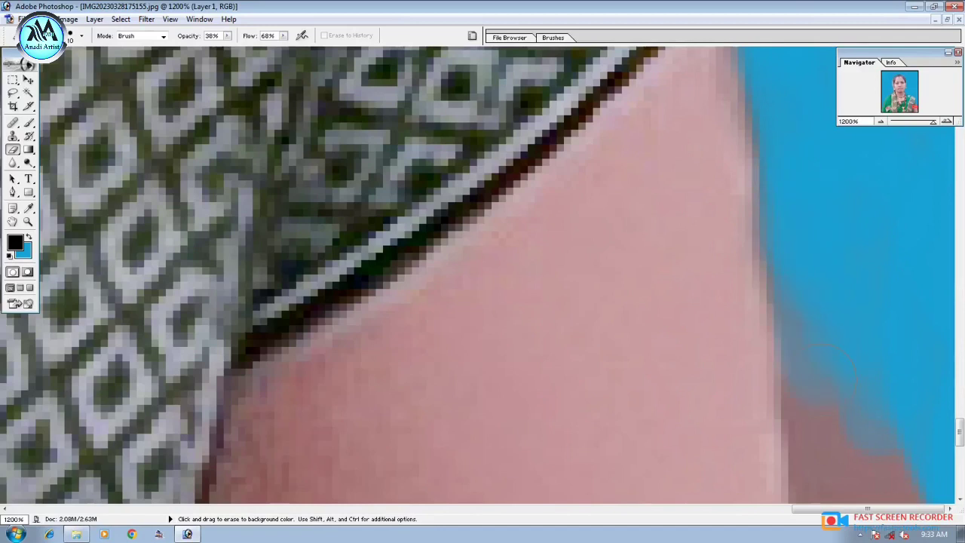
scroll(818, 268, "down", 3)
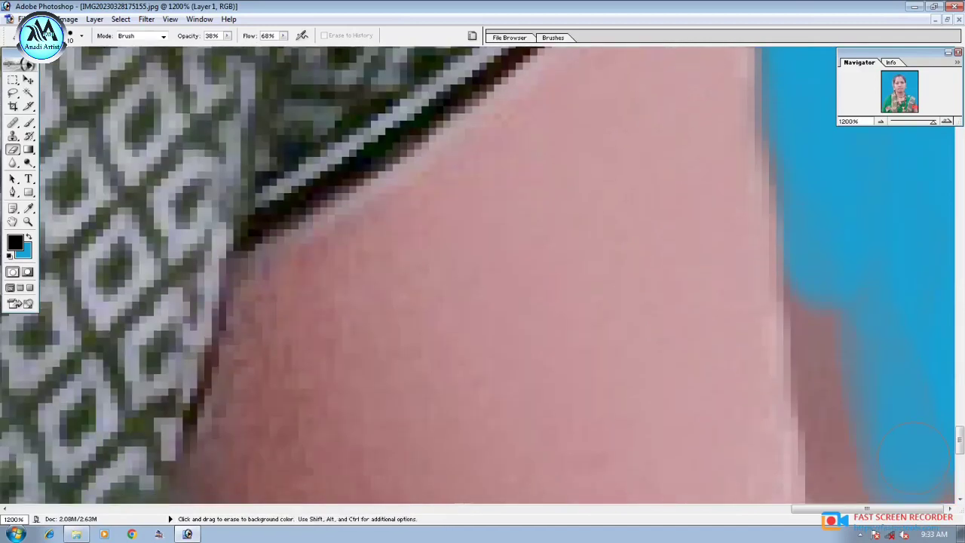
scroll(866, 241, "down", 2)
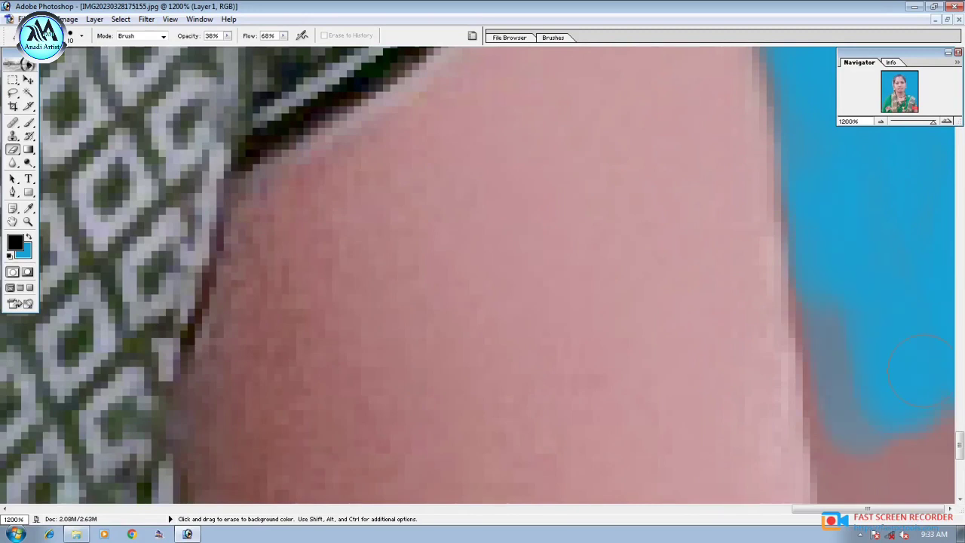
scroll(931, 339, "down", 3)
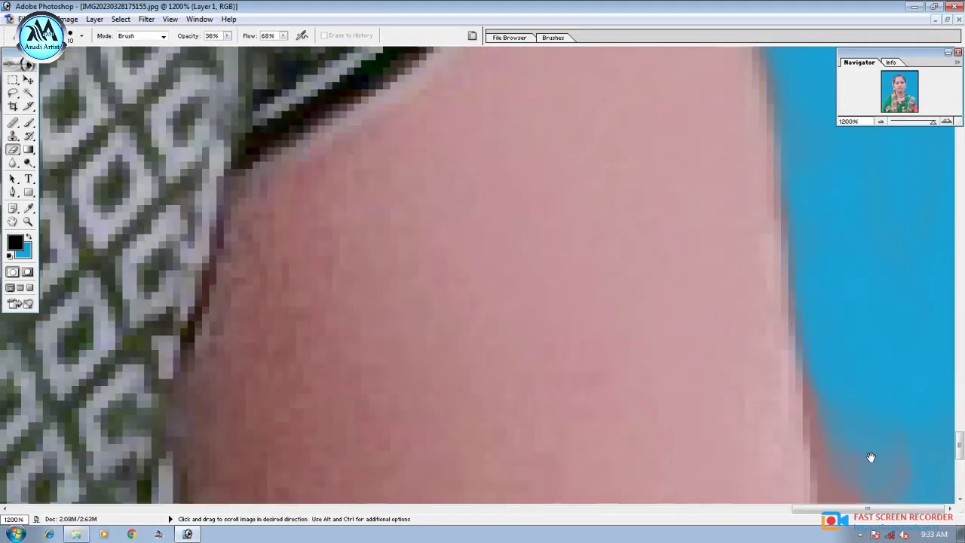
scroll(833, 241, "down", 2)
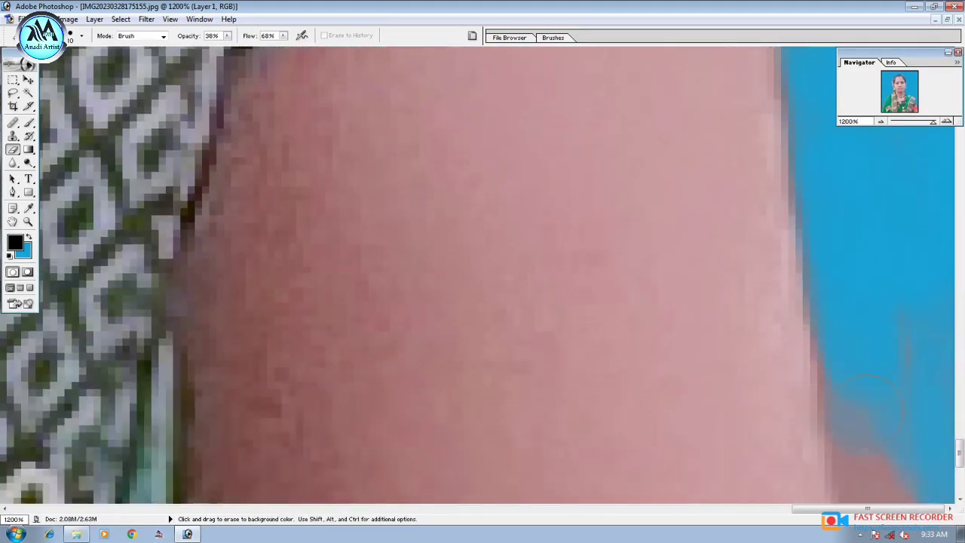
scroll(910, 316, "down", 2)
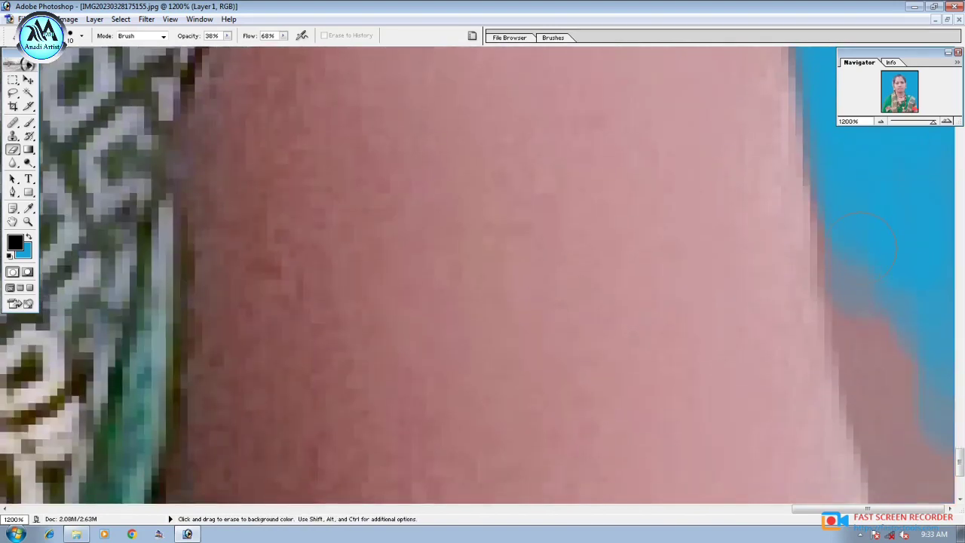
scroll(867, 211, "down", 1)
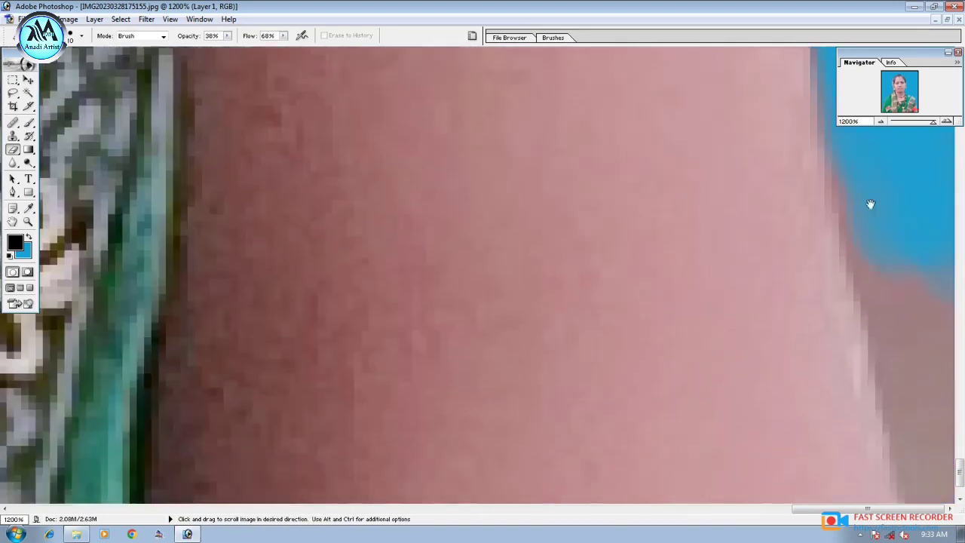
scroll(863, 241, "down", 1)
left_click_drag(882, 309, 900, 394)
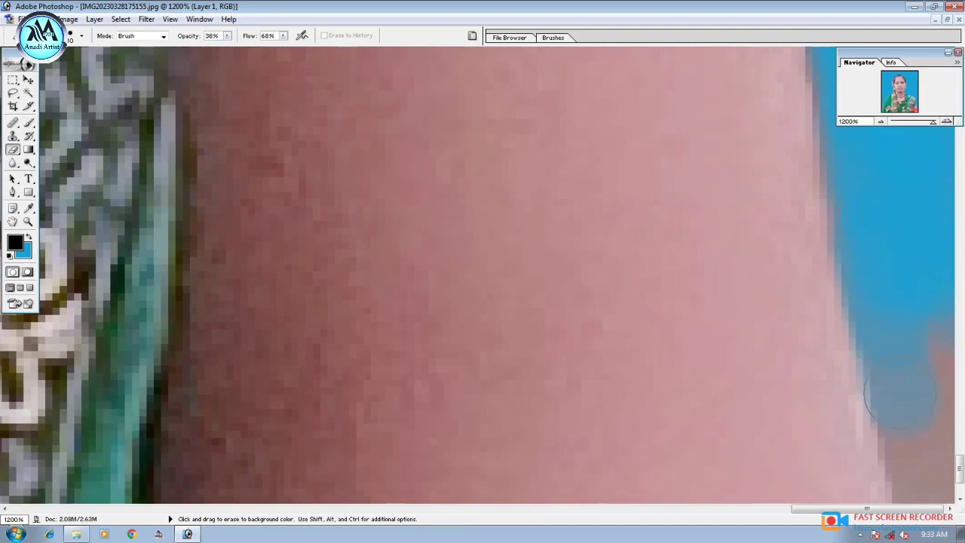
scroll(905, 339, "down", 1)
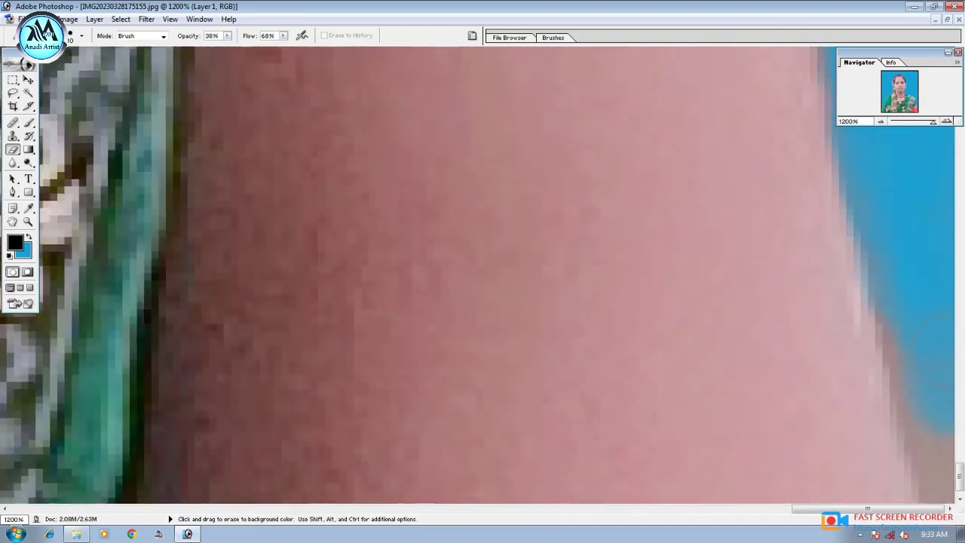
scroll(938, 448, "up", 1)
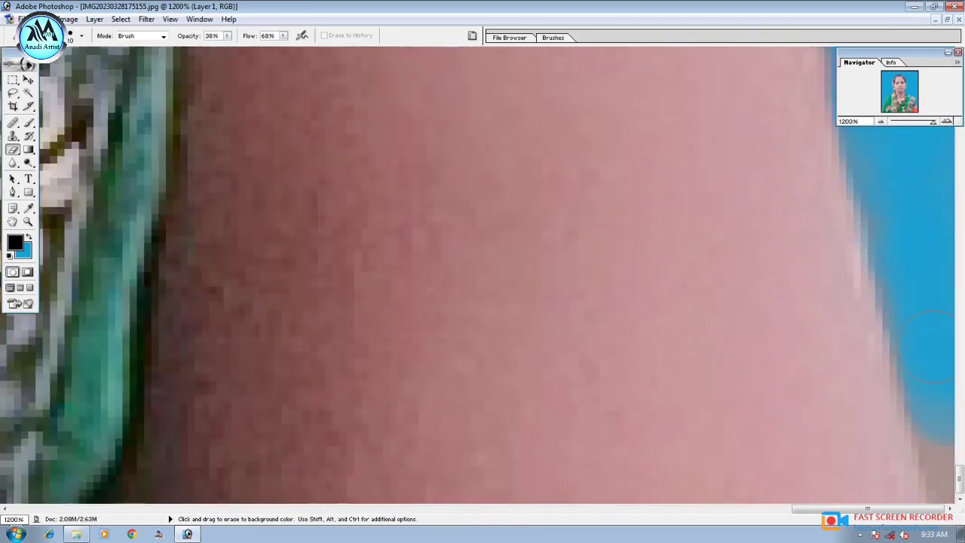
scroll(961, 471, "up", 2)
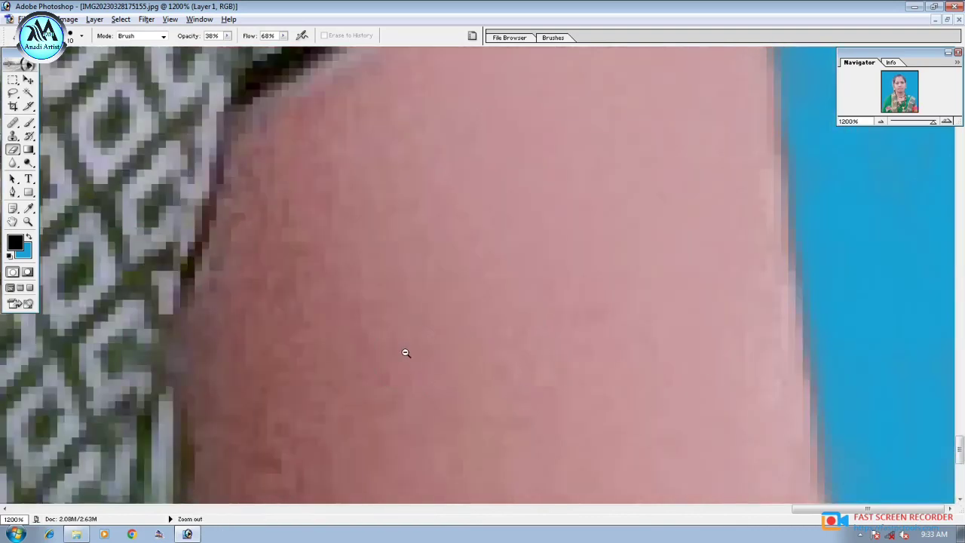
- Zoom out to check the whole figure, then magnify the right neck and shoulder
left_click(404, 352, "alt")
left_click(413, 324, "alt")
left_click(413, 324, "alt")
left_click(413, 309, "alt")
left_click(414, 298, "alt")
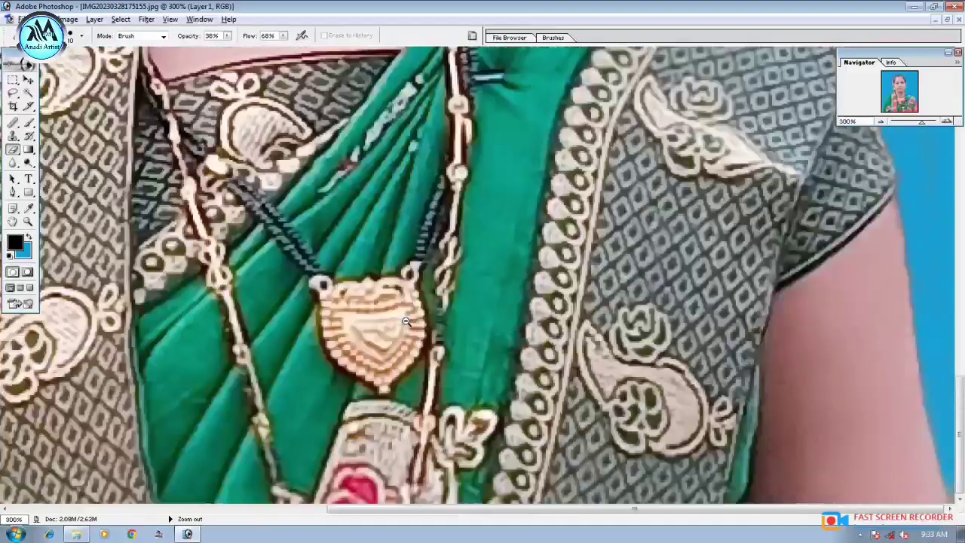
left_click(415, 281, "alt")
left_click(320, 315, "alt")
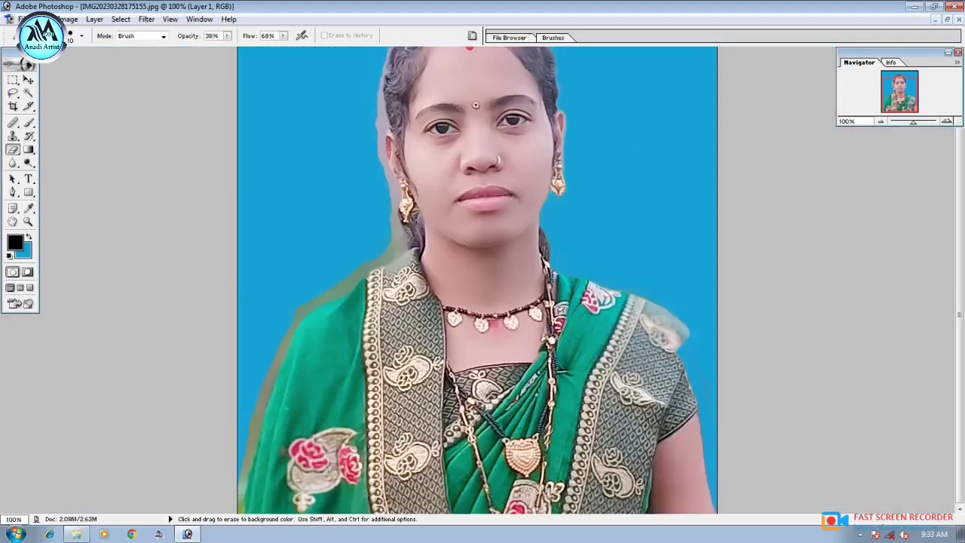
left_click(420, 237)
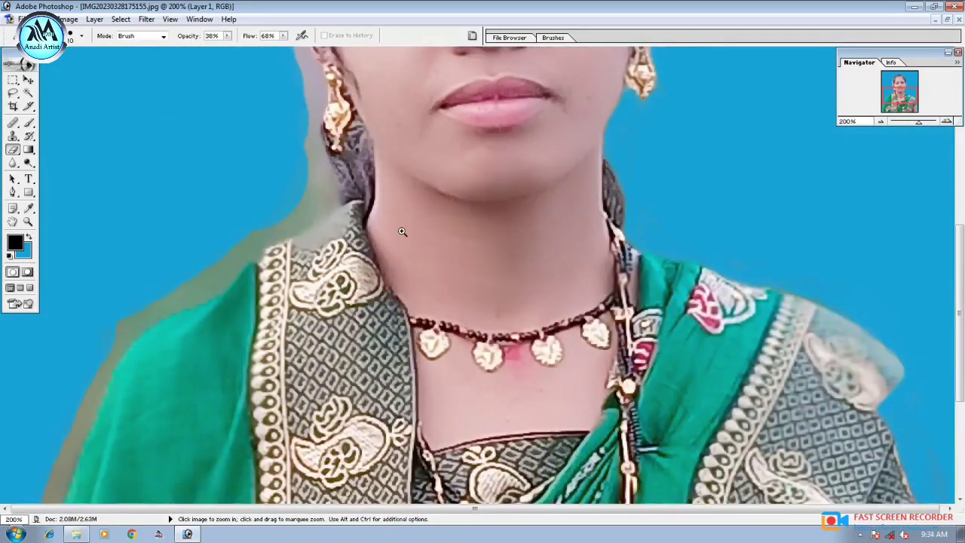
left_click(403, 232, "alt")
left_click(386, 298, "alt")
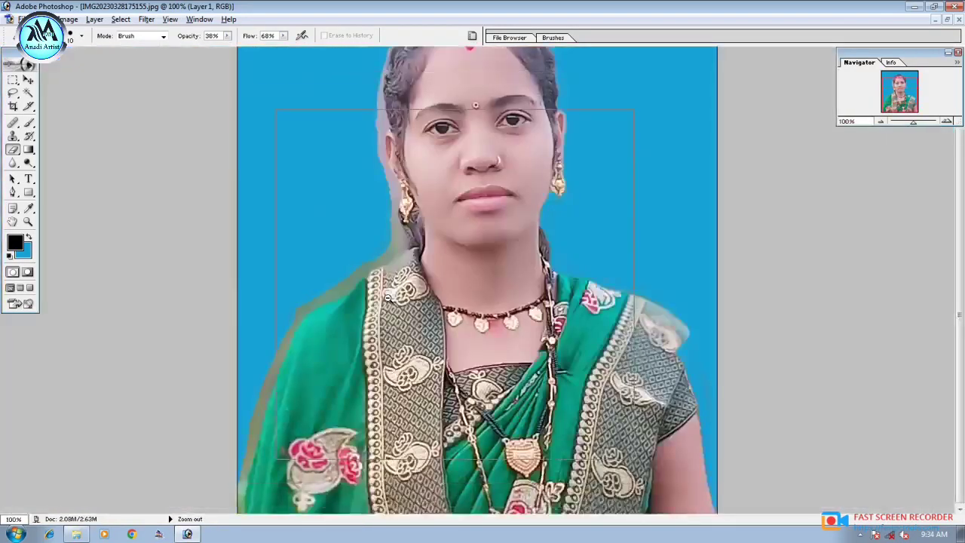
left_click(482, 326)
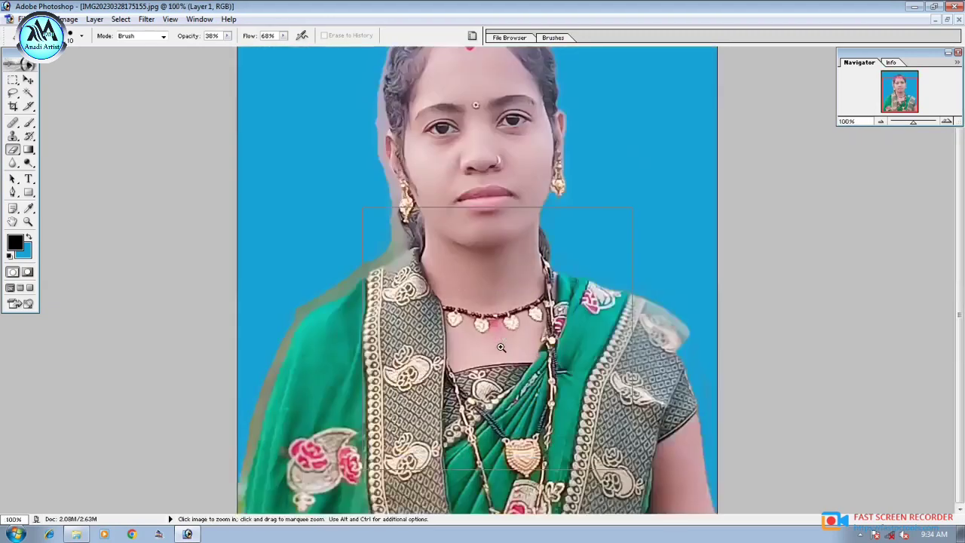
left_click(482, 318)
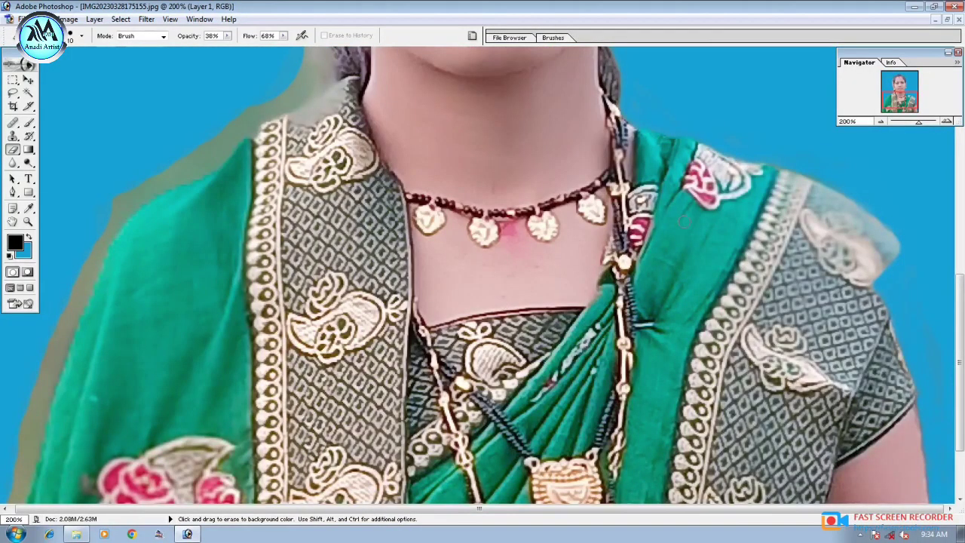
left_click(641, 211)
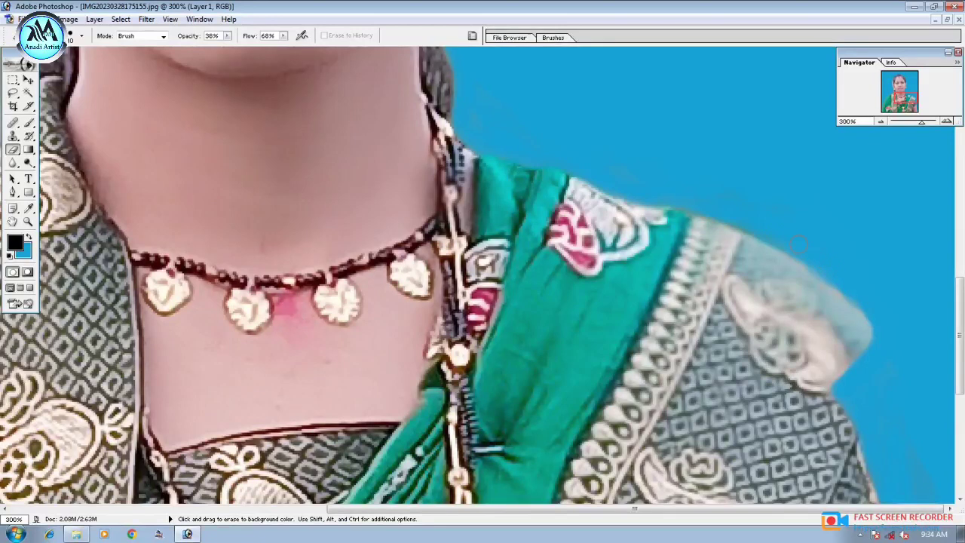
- Erase the whitish fringe along the right shoulder outline, then zoom out
left_click_drag(774, 240, 782, 218)
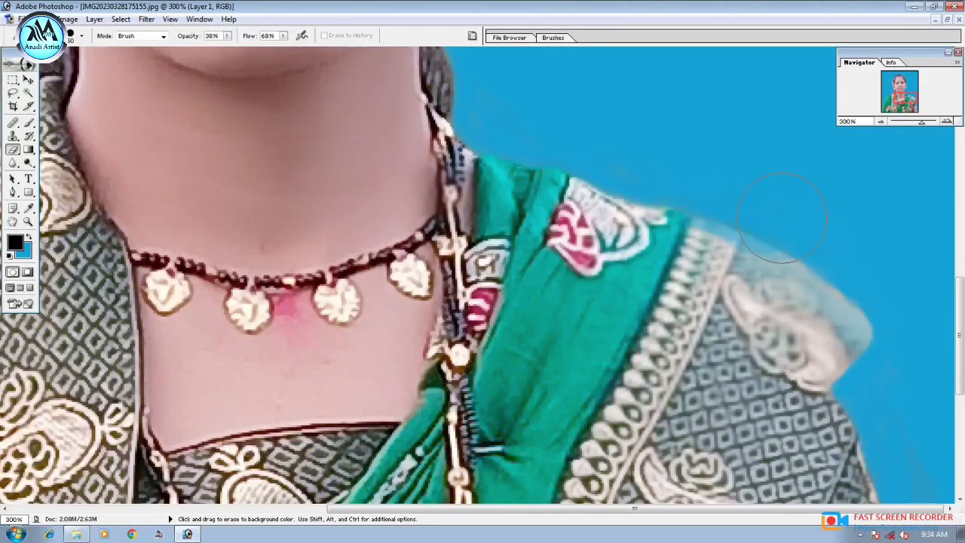
left_click_drag(711, 181, 861, 329)
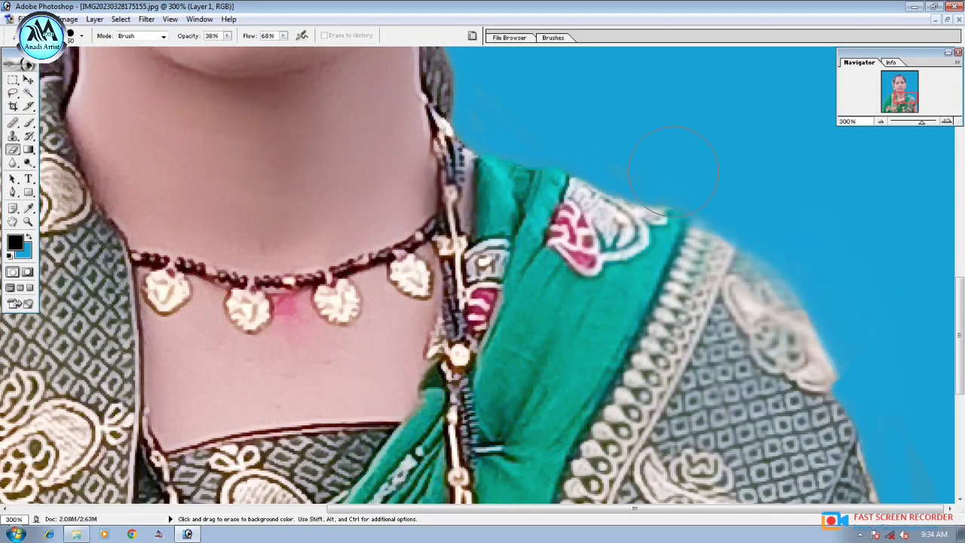
left_click_drag(766, 217, 870, 352)
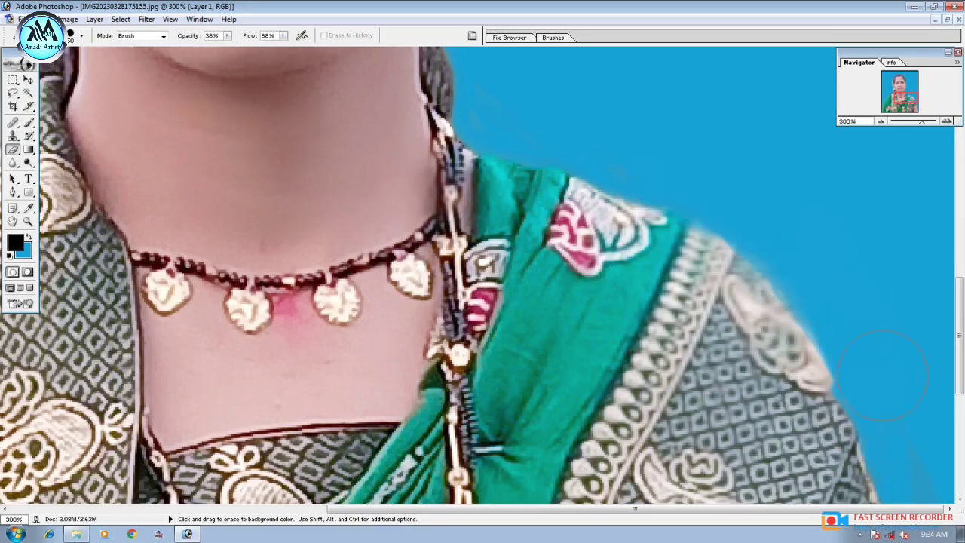
left_click_drag(749, 206, 770, 226)
left_click_drag(827, 272, 826, 295)
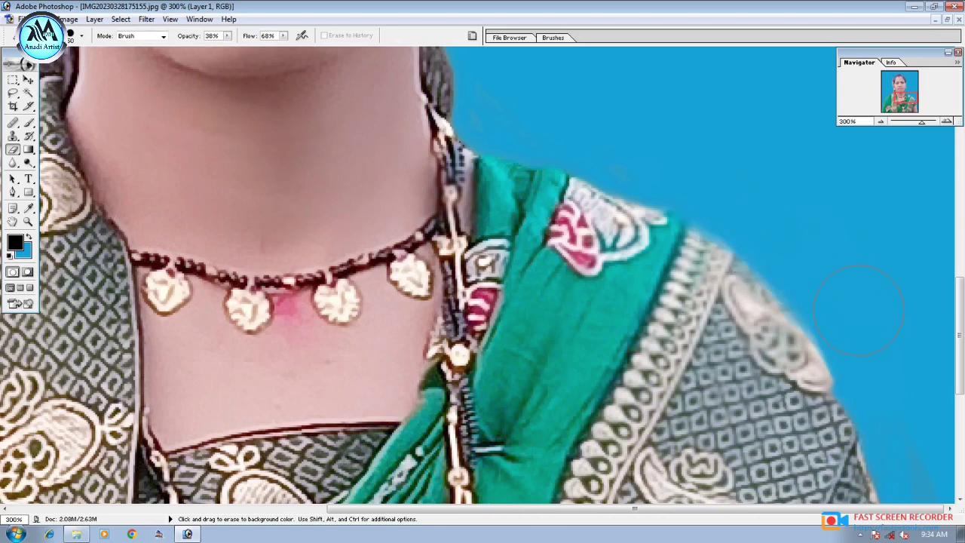
key("ctrl+minus")
- Magnify the hairline and erase the grey fringe along the upper hair edge
key("ctrl+minus")
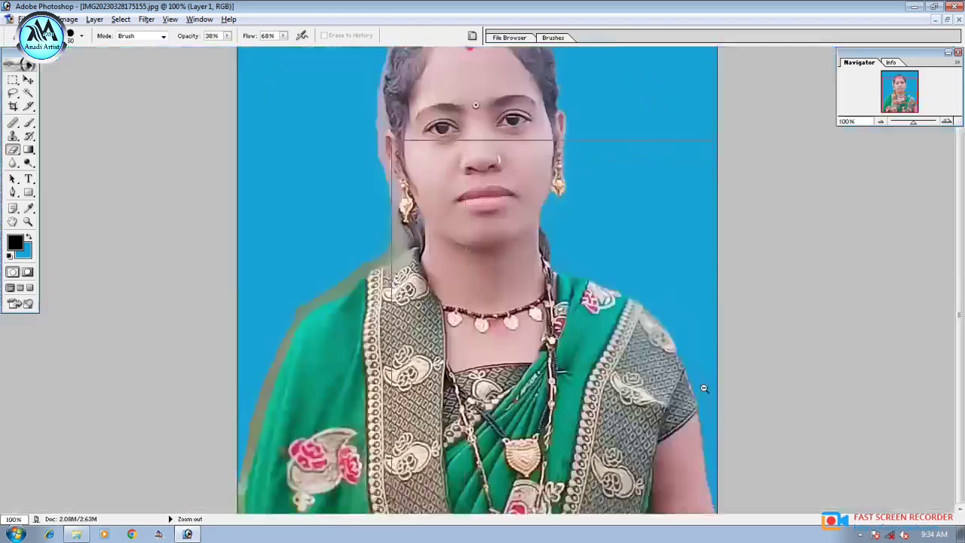
key("ctrl+minus")
key("z")
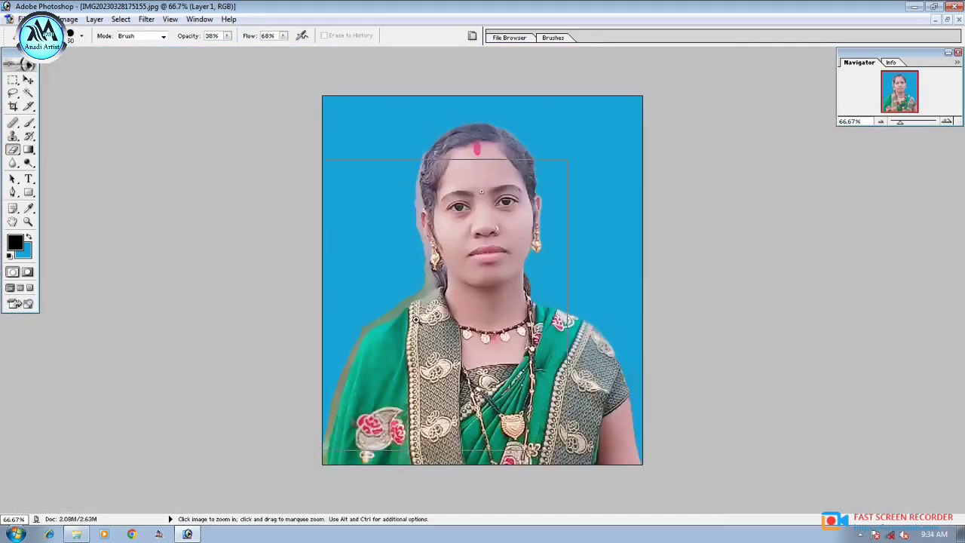
left_click(420, 320)
left_click(410, 321)
scroll(282, 204, "up", 3)
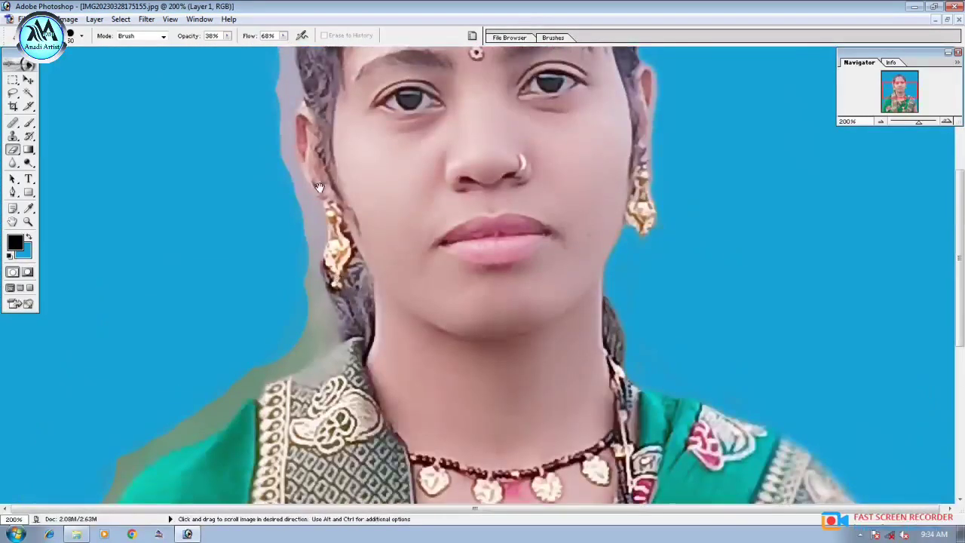
scroll(281, 204, "up", 4)
left_click(282, 204)
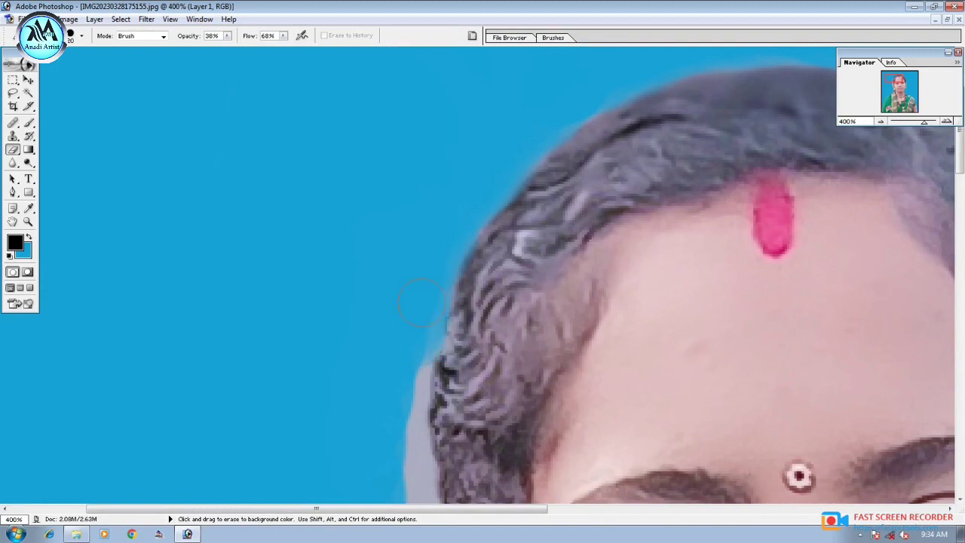
scroll(430, 271, "down", 3)
left_click_drag(435, 268, 439, 232)
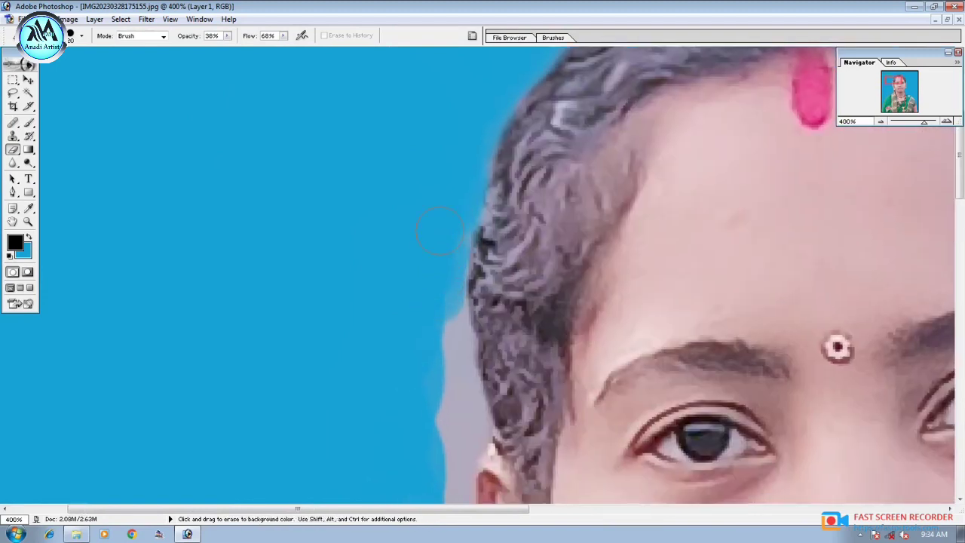
left_click_drag(443, 312, 456, 389)
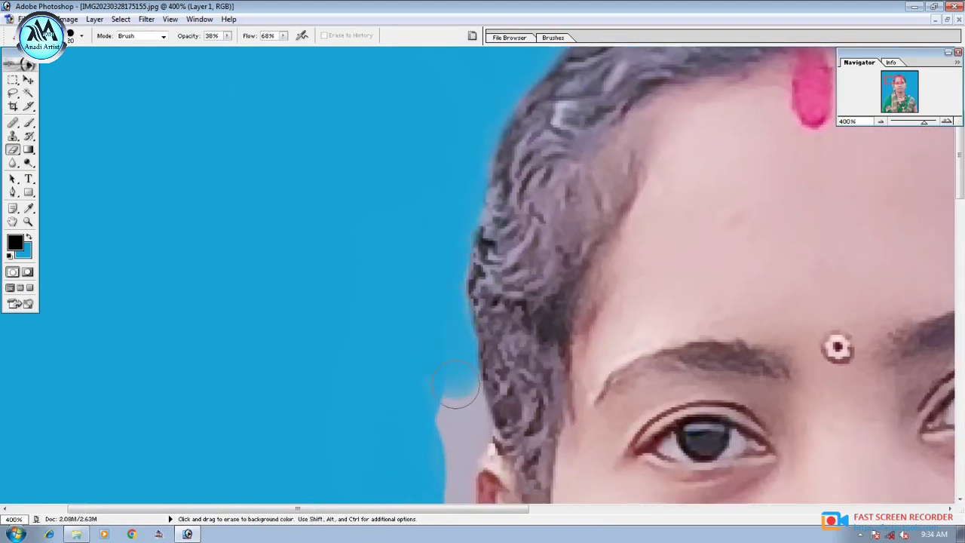
scroll(451, 205, "down", 4)
left_click_drag(451, 205, 440, 317)
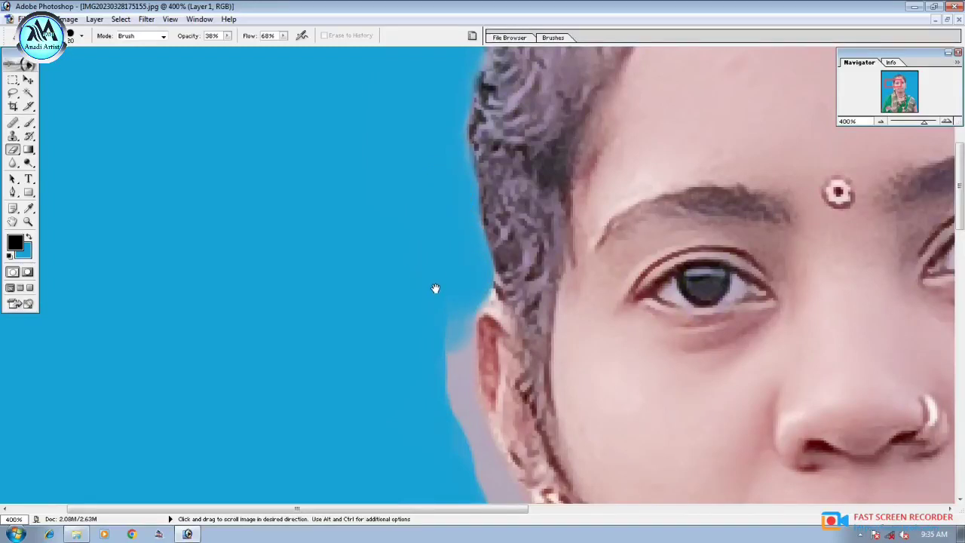
- Erase the remaining grey haze beside the lower hair and ear, then fit the photo on screen
scroll(435, 286, "down", 4)
mouse_move(467, 184)
left_mouse_down()
mouse_move(452, 219)
mouse_move(470, 281)
left_mouse_up()
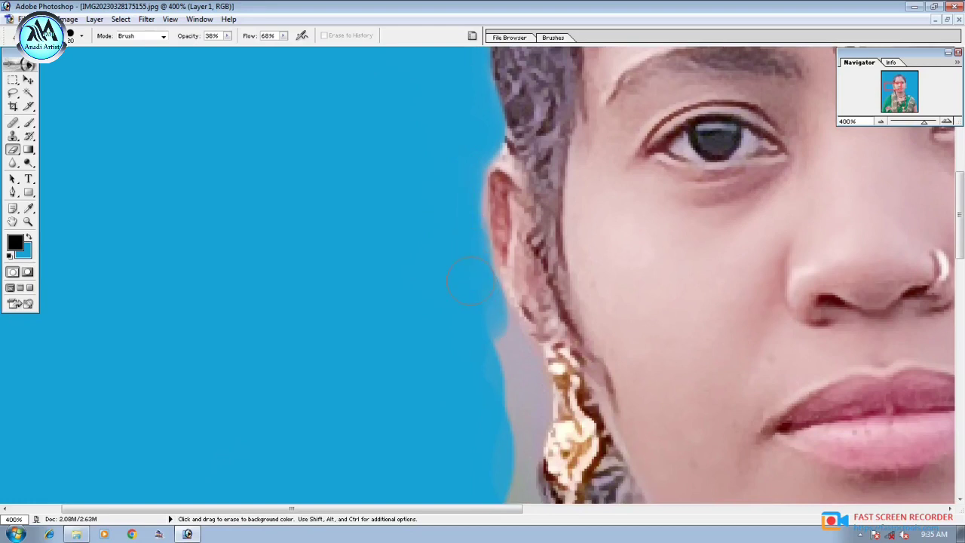
scroll(458, 238, "down", 4)
mouse_move(458, 239)
left_mouse_down()
mouse_move(485, 211)
mouse_move(504, 259)
left_mouse_up()
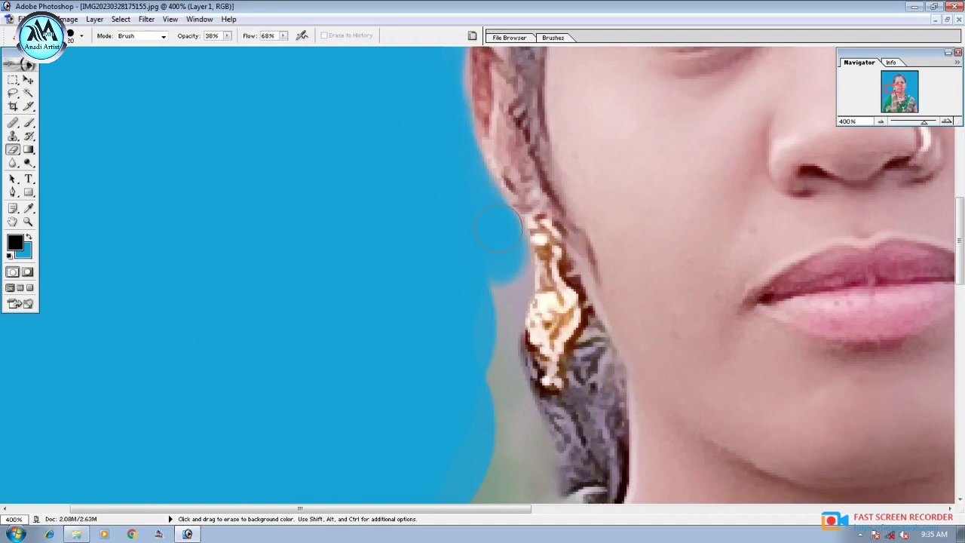
key("ctrl+0")
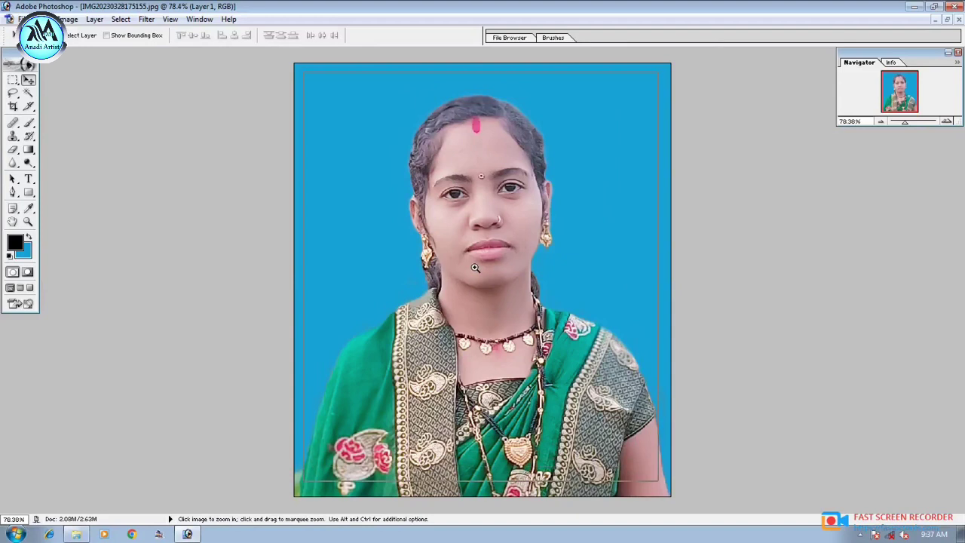
- Switch from the History Brush to the regular Brush tool for foreground-colour painting
scroll(490, 259, "up", 2)
scroll(490, 259, "up", 3)
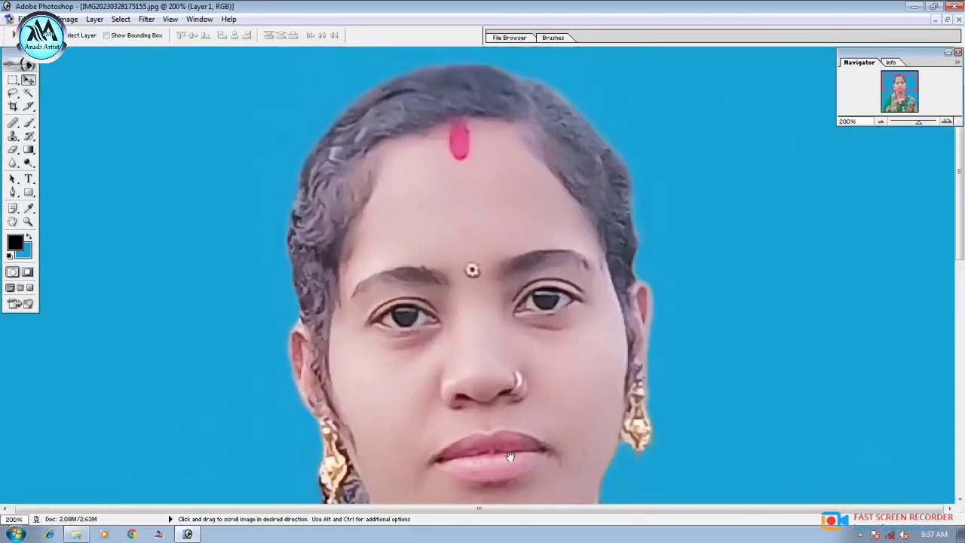
left_click(28, 137)
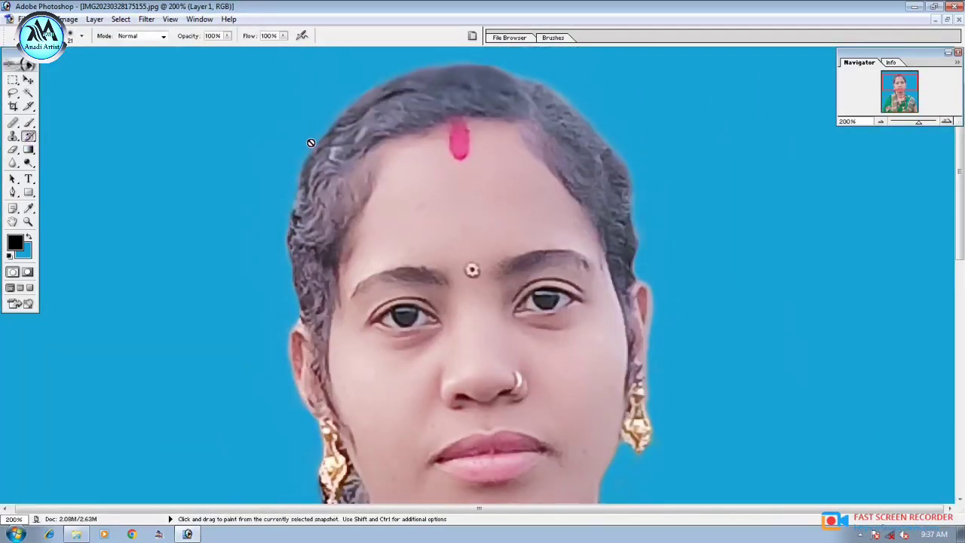
key("v")
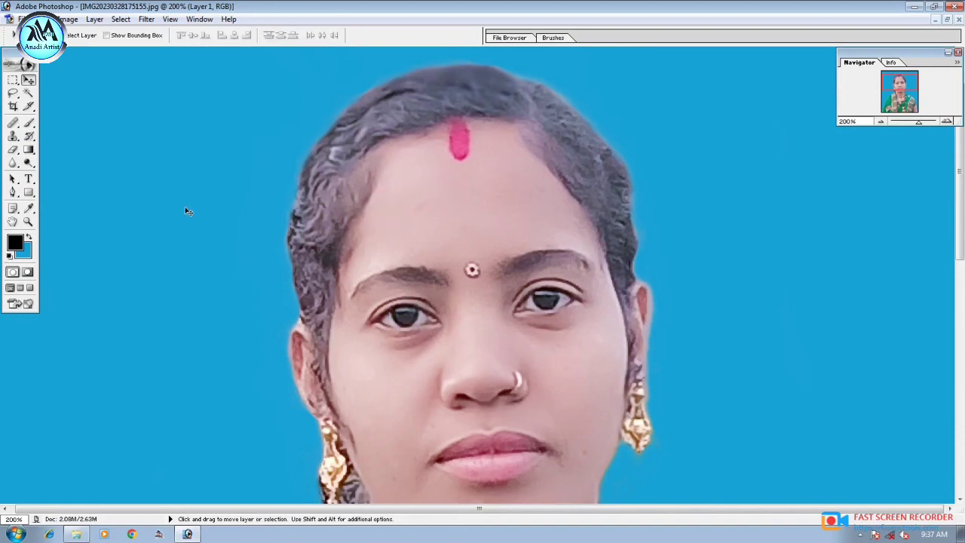
left_click(29, 123)
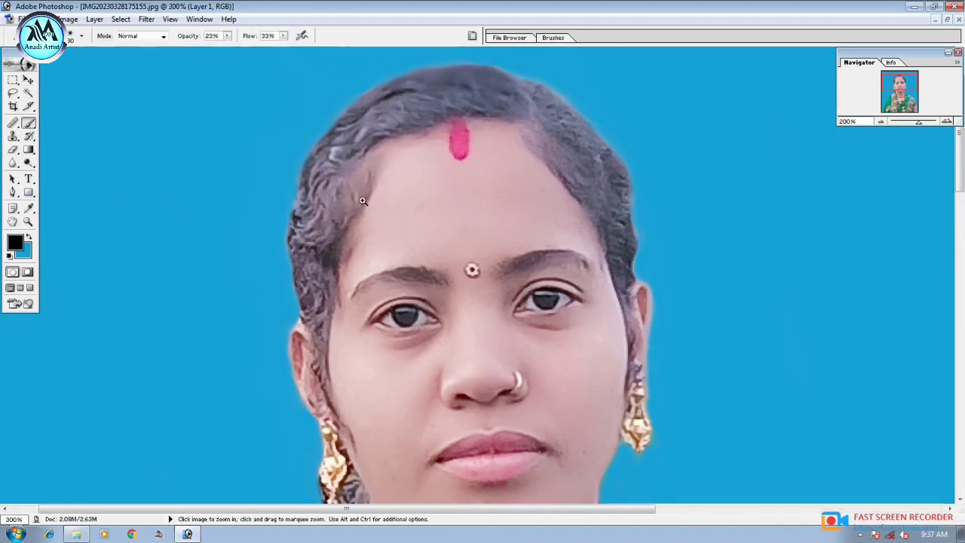
- Zoom in on the forehead and darken both eyebrows with soft 23%-opacity strokes
key("ctrl+plus")
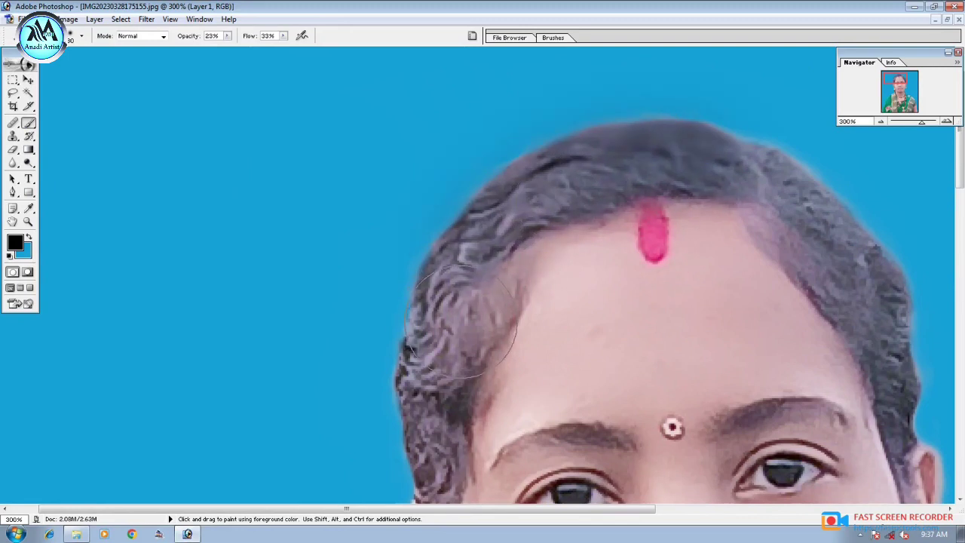
scroll(445, 355, "down", 3)
scroll(497, 317, "up", 1)
scroll(463, 258, "right", 7)
scroll(463, 258, "up", 3)
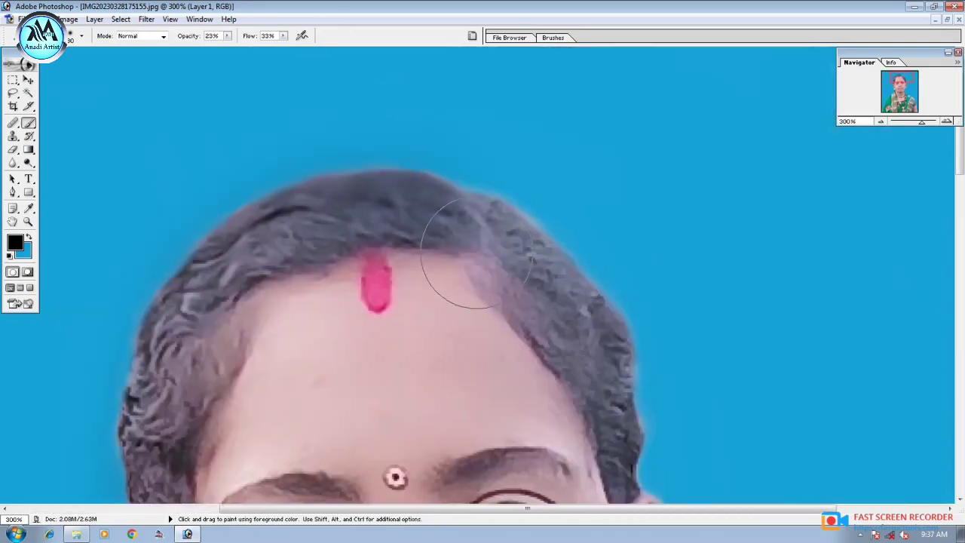
scroll(512, 226, "down", 3)
scroll(565, 399, "down", 1)
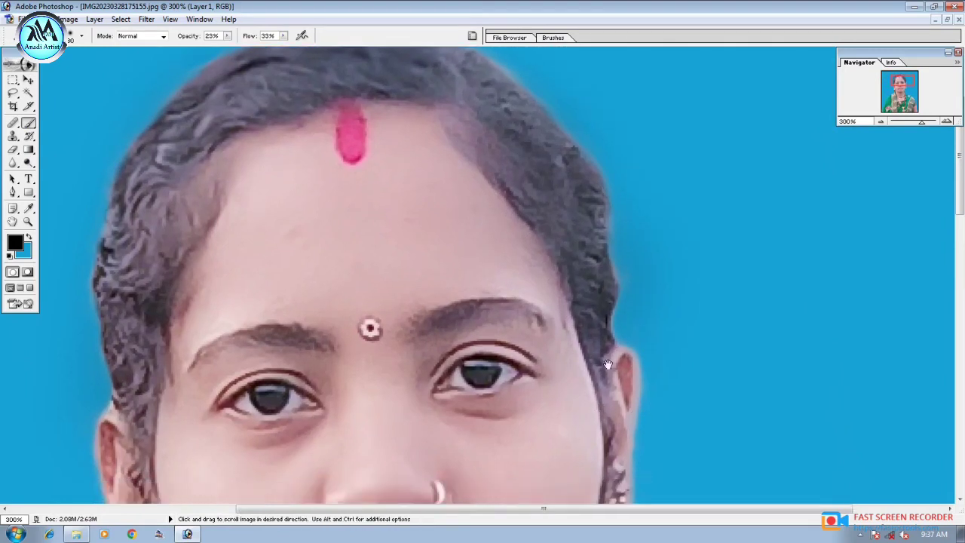
scroll(565, 317, "down", 3)
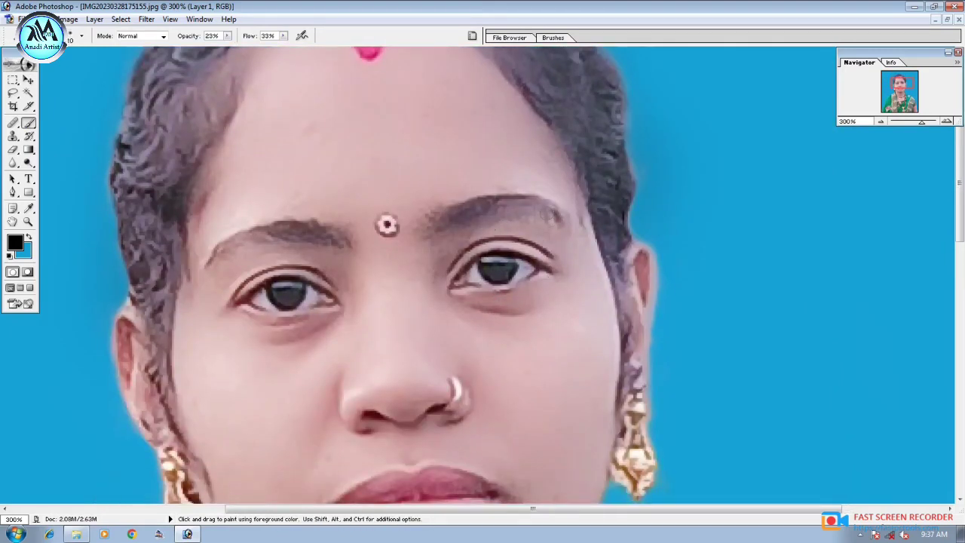
left_click_drag(548, 215, 422, 225)
left_click_drag(318, 236, 234, 242)
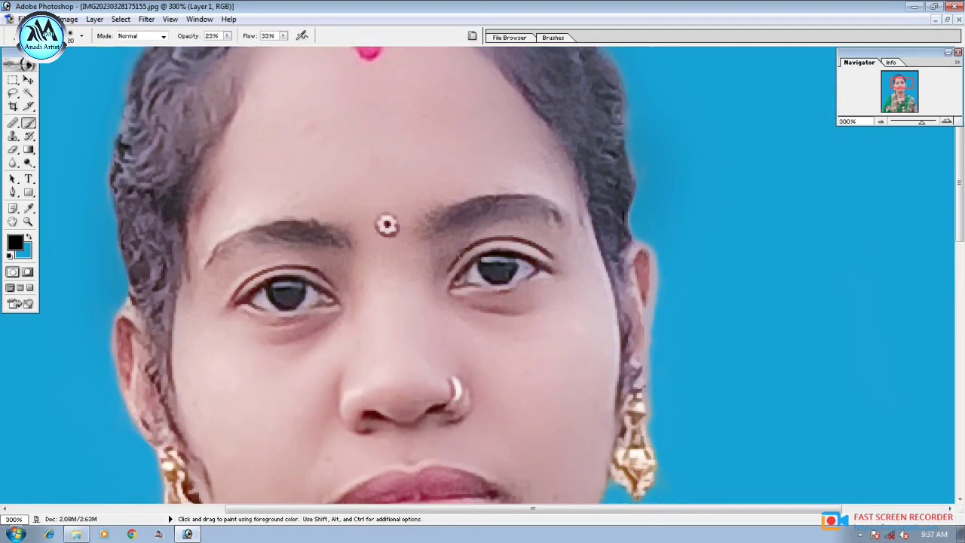
- Fit the whole photo back on screen
key("v")
right_click(411, 244)
left_click(433, 249)
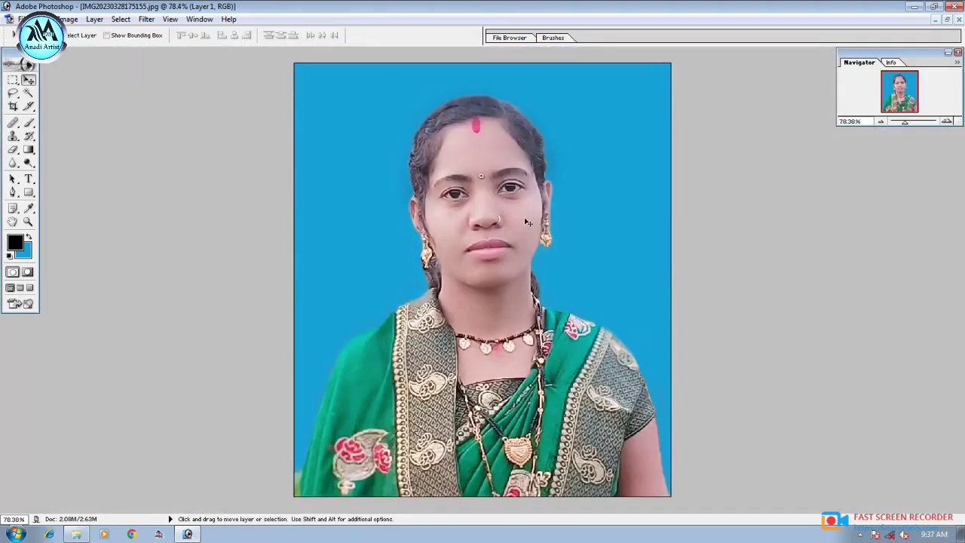
- Darken the photo slightly by pulling the middle of the Curves line down
key("ctrl+m")
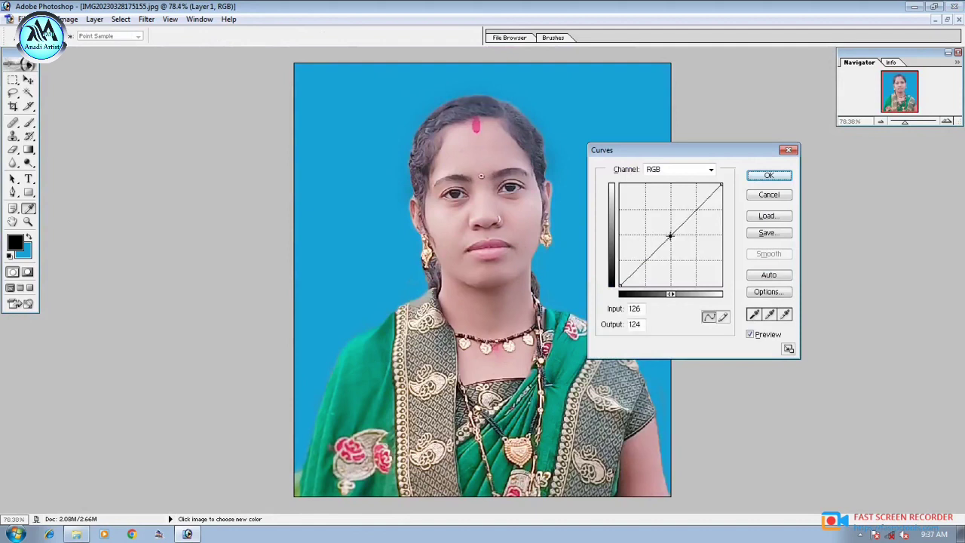
left_click_drag(670, 236, 672, 232)
left_click(768, 176)
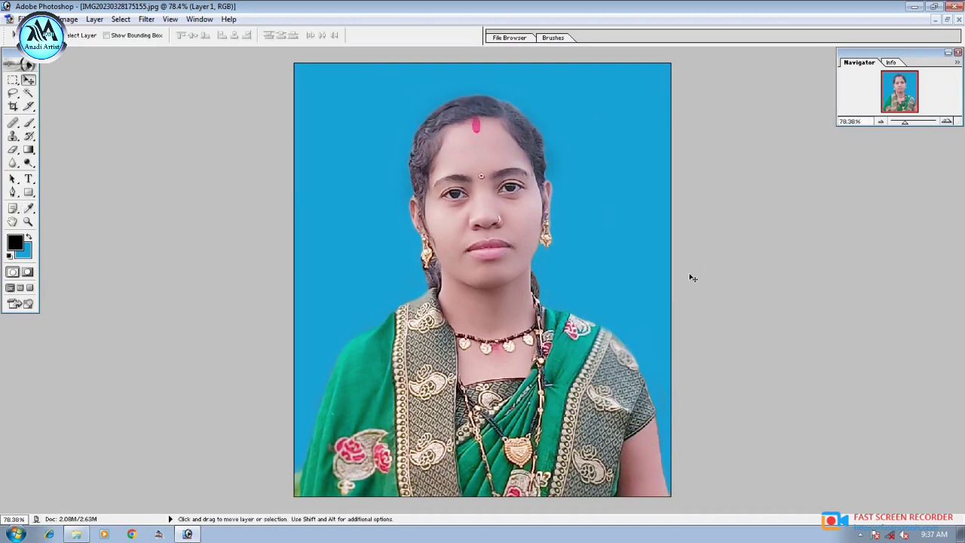
- Make the Background layer active and switch to the Crop tool
right_click(315, 218)
left_click(331, 223)
left_click(13, 107)
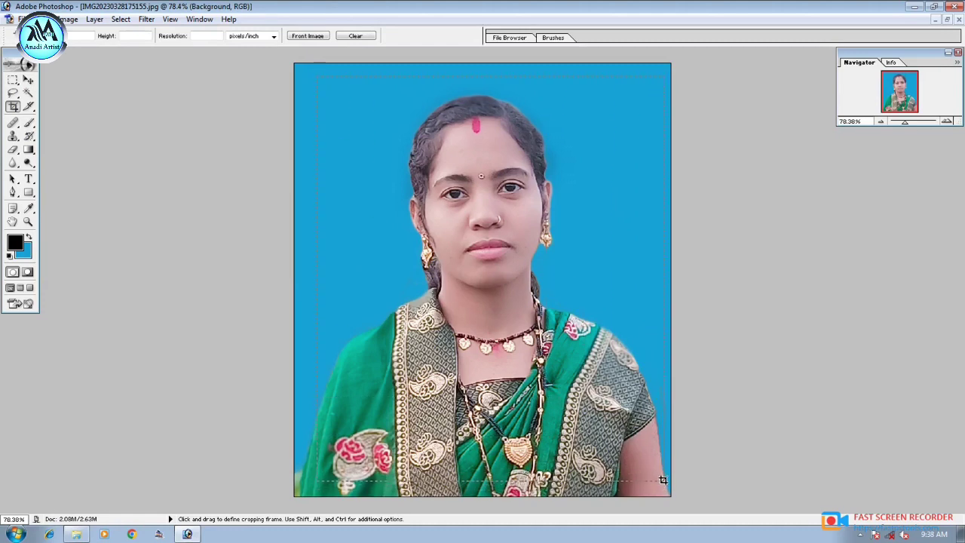
- Draw a crop frame just inside the photo edges, shift it slightly down, and commit it
left_click_drag(663, 480, 658, 471)
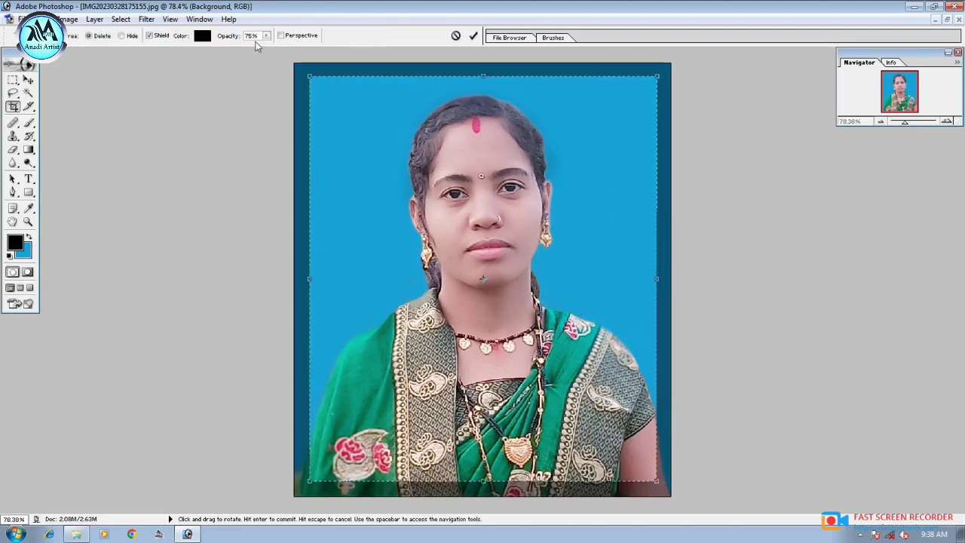
left_click_drag(309, 75, 313, 70)
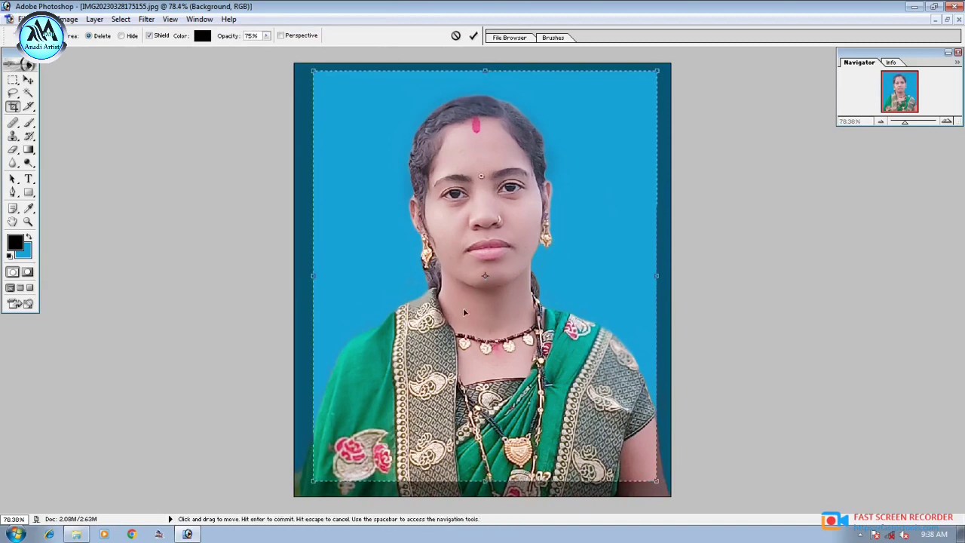
left_click_drag(465, 312, 465, 319)
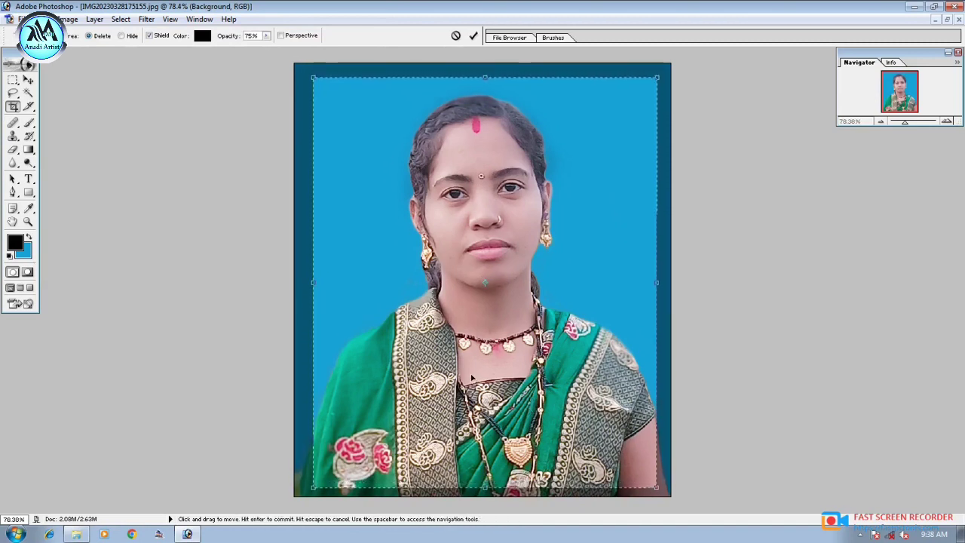
left_click_drag(472, 377, 471, 379)
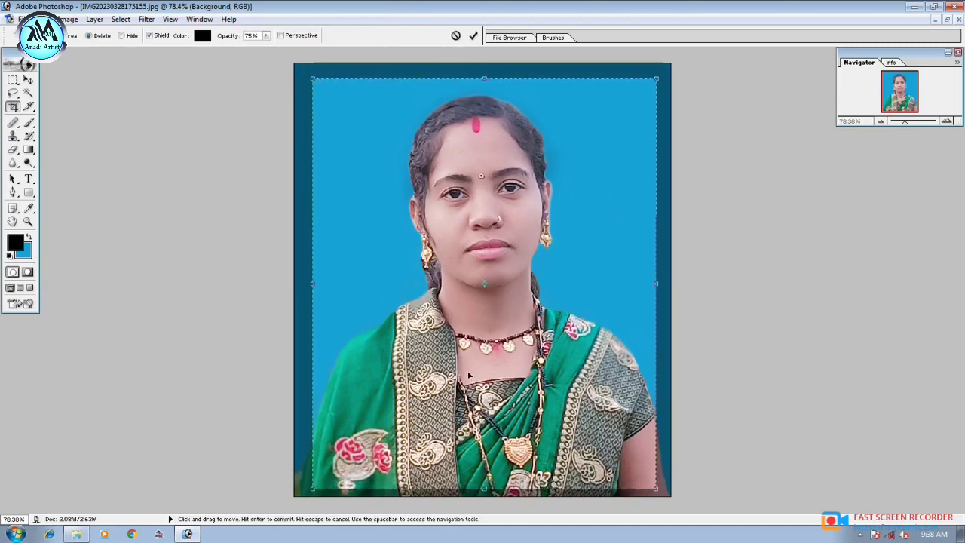
key("Return")
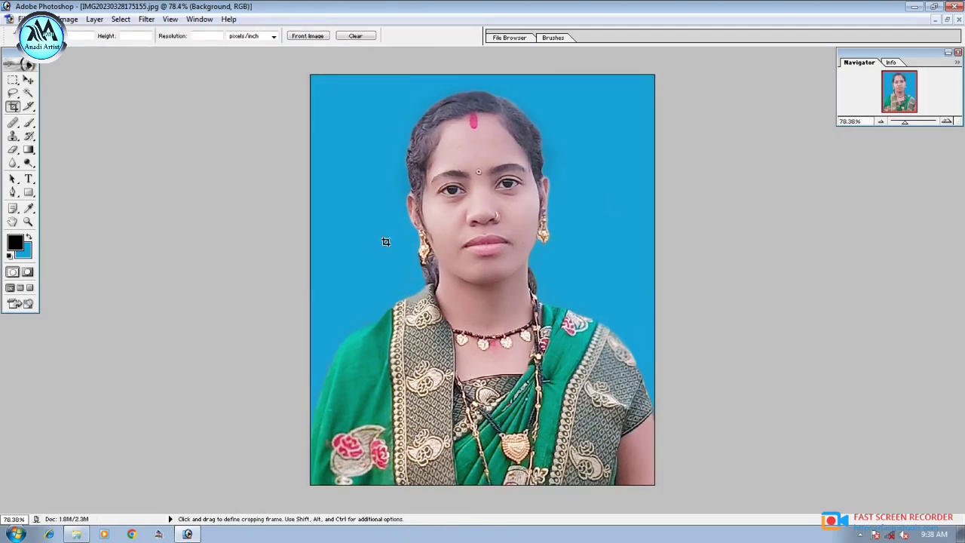
- Make Layer 1, the cut-out photo layer, the active layer
key("v")
right_click(481, 233)
left_click(499, 239)
right_click(485, 224)
left_click(508, 232)
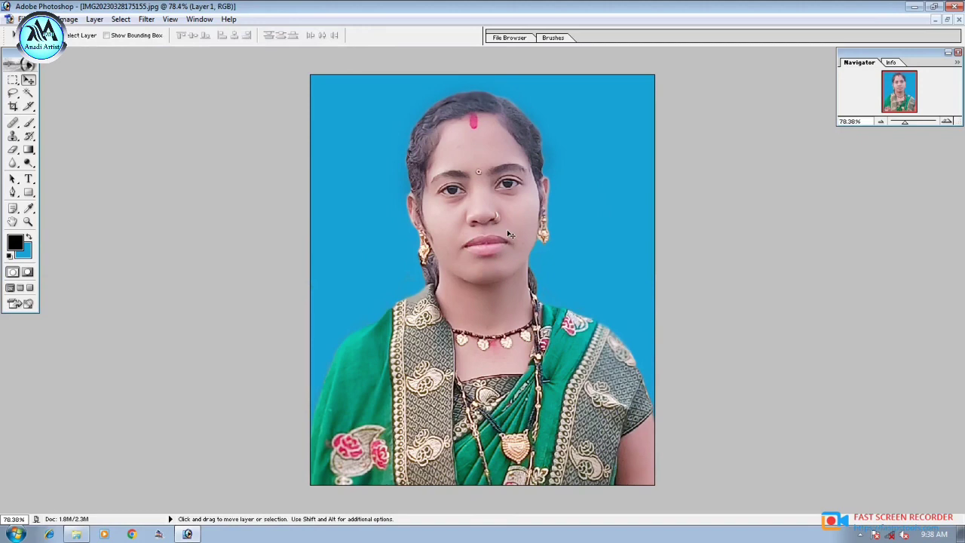
right_click(499, 230)
left_click(515, 238)
- Scale Layer 1 up to about 101.8% and nudge it right and down
key("ctrl+t")
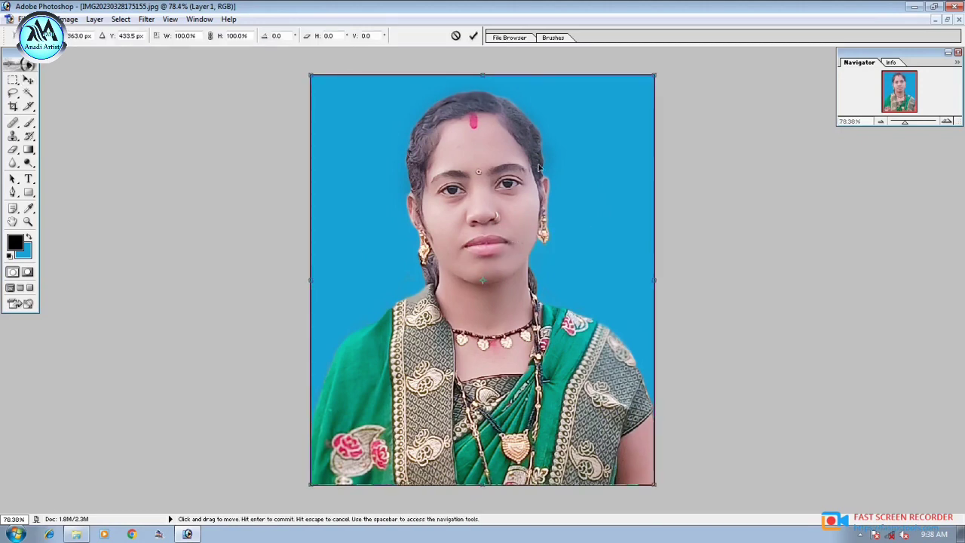
left_click_drag(654, 75, 658, 72)
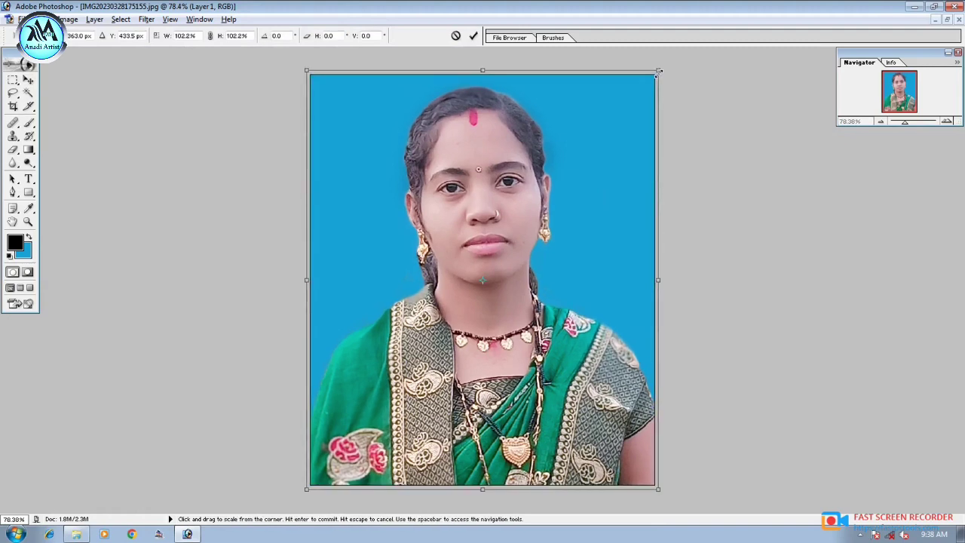
key("Right")
key("Right")
key("Right")
key("Right")
key("Right")
key("Down")
key("Down")
key("Down")
key("Down")
key("Down")
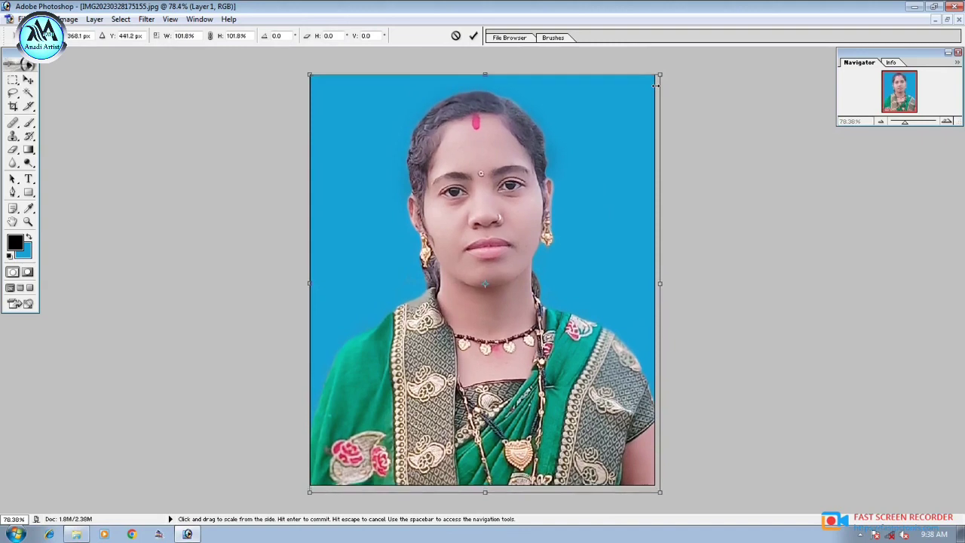
- Commit the 101.8% enlargement, fit the view, and start Save As with JPEG format
key("Return")
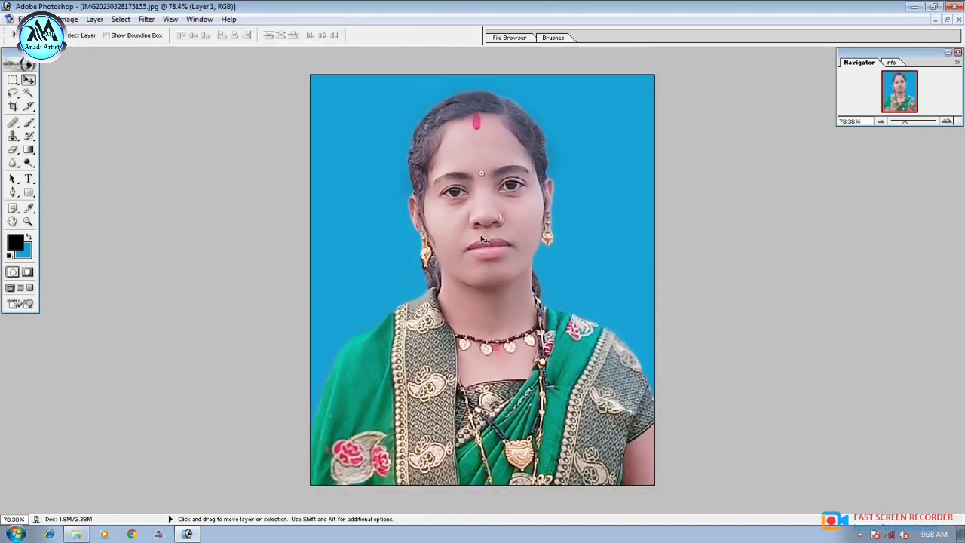
key("ctrl+0")
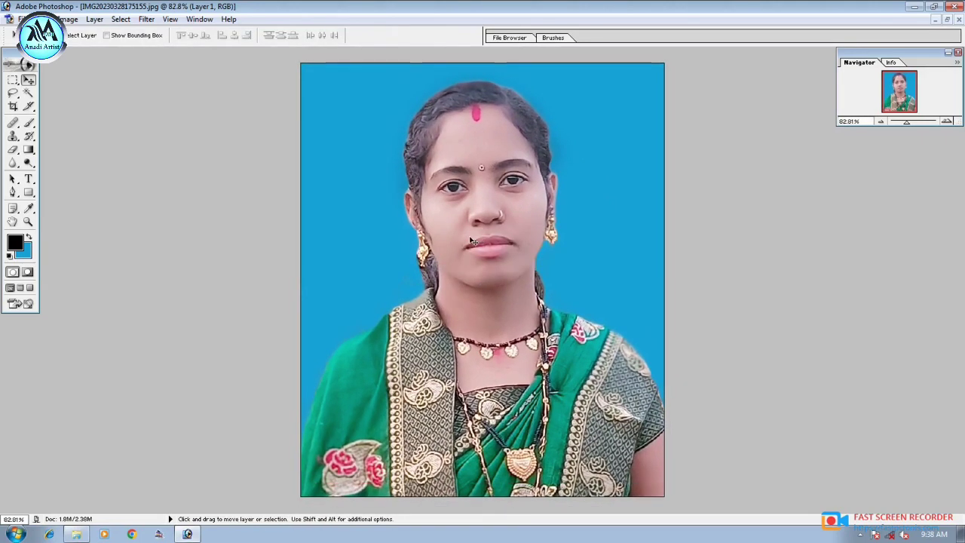
right_click(472, 241)
left_click(493, 241)
key("ctrl+shift+s")
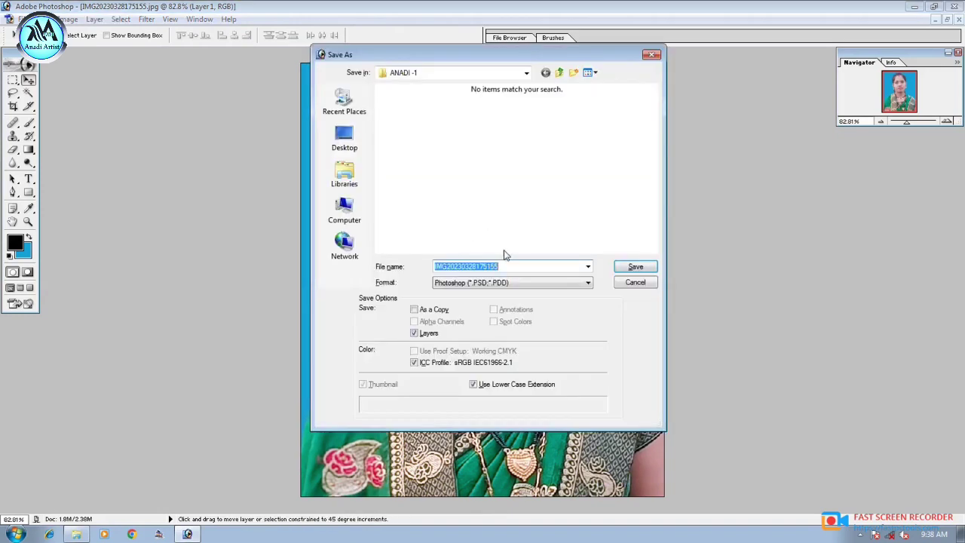
left_click(587, 281)
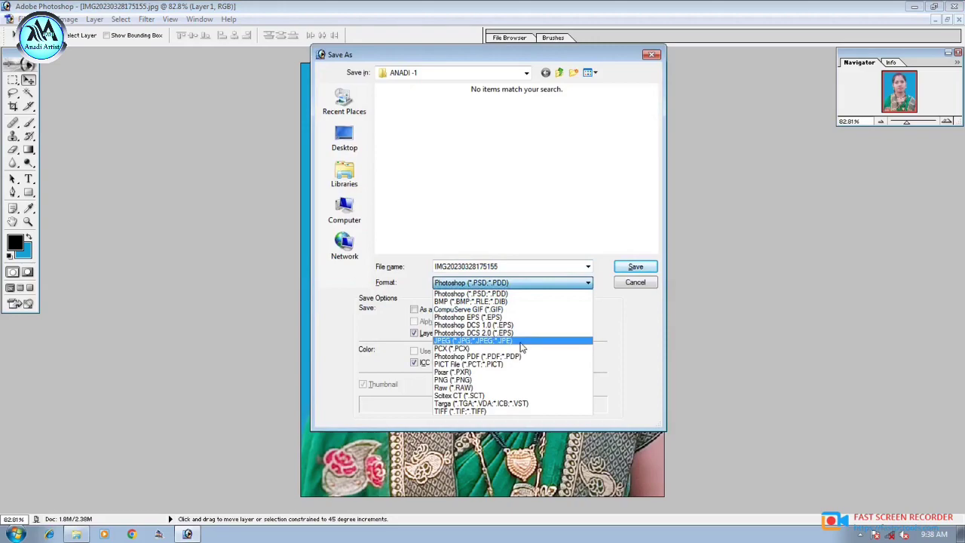